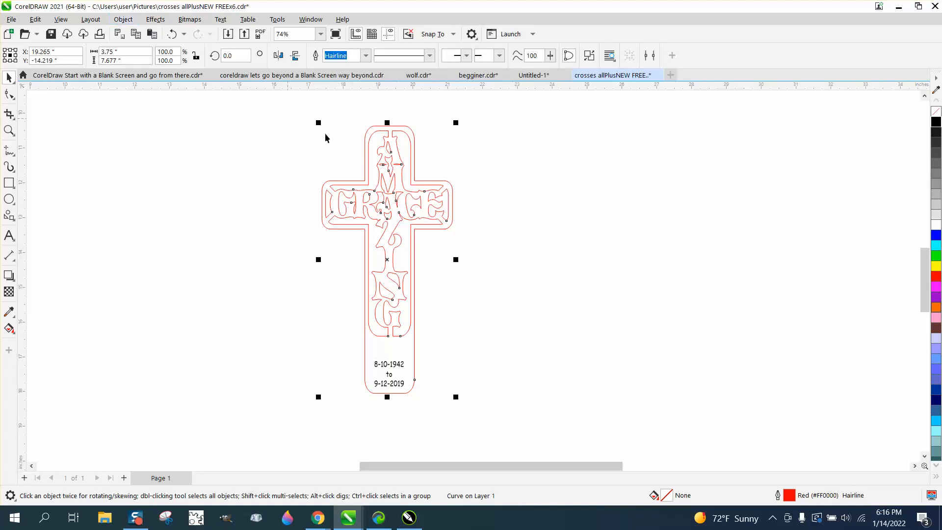
Break the cross curve apart and recolour the outer cross contour's outline black.
left_click(123, 19)
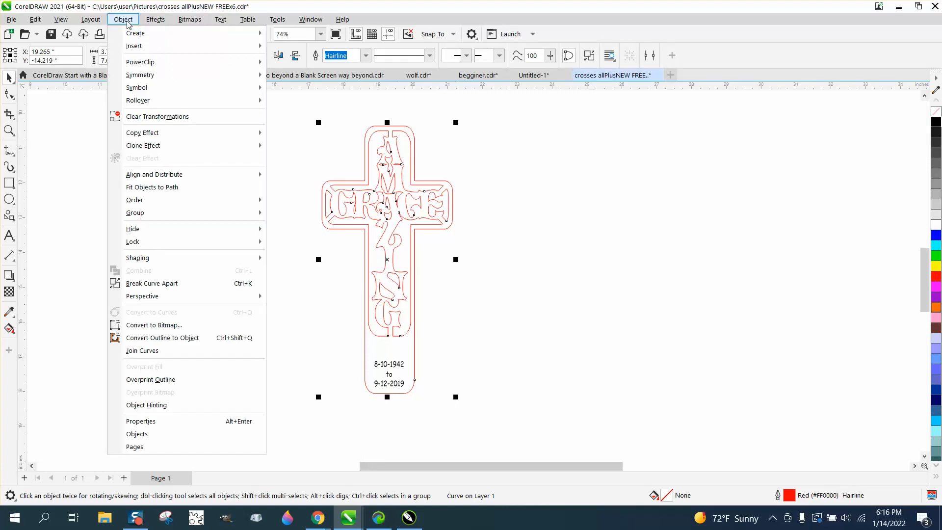
left_click(169, 284)
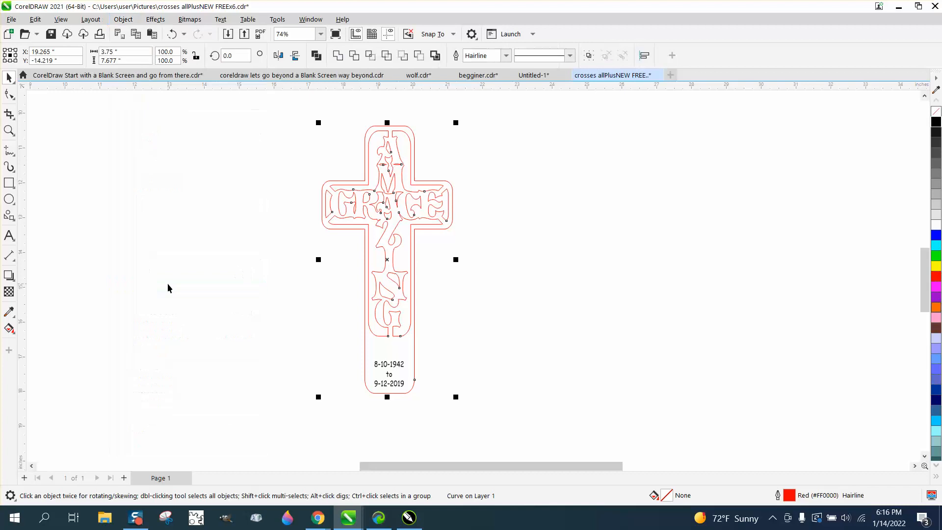
left_click(489, 197)
left_click_drag(452, 194, 551, 199)
left_click(172, 34)
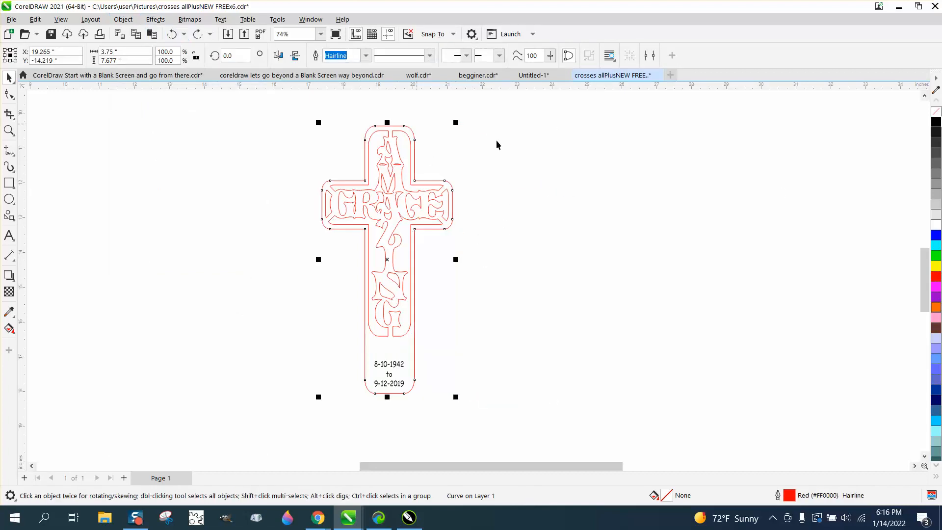
right_click(936, 121)
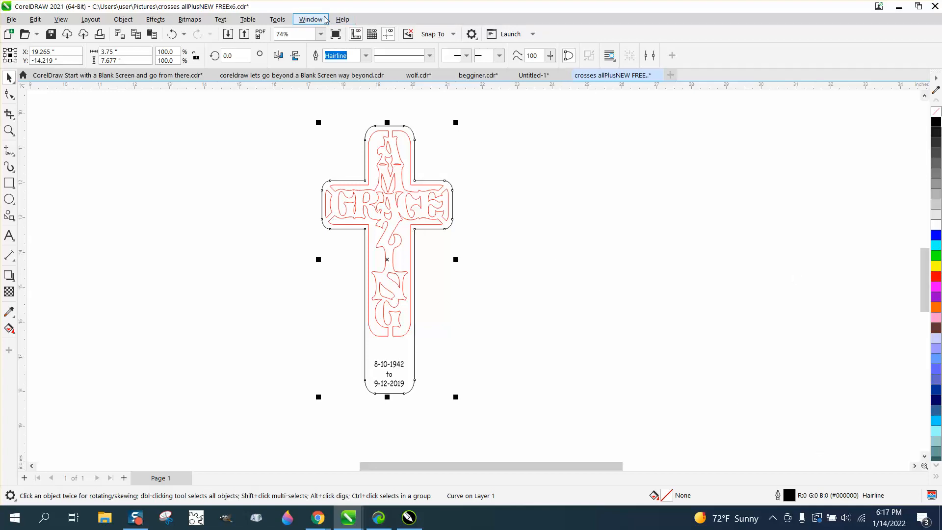
Show the list of objects and move the outer cross curve above the other curves, directly below the three text objects.
left_click(314, 21)
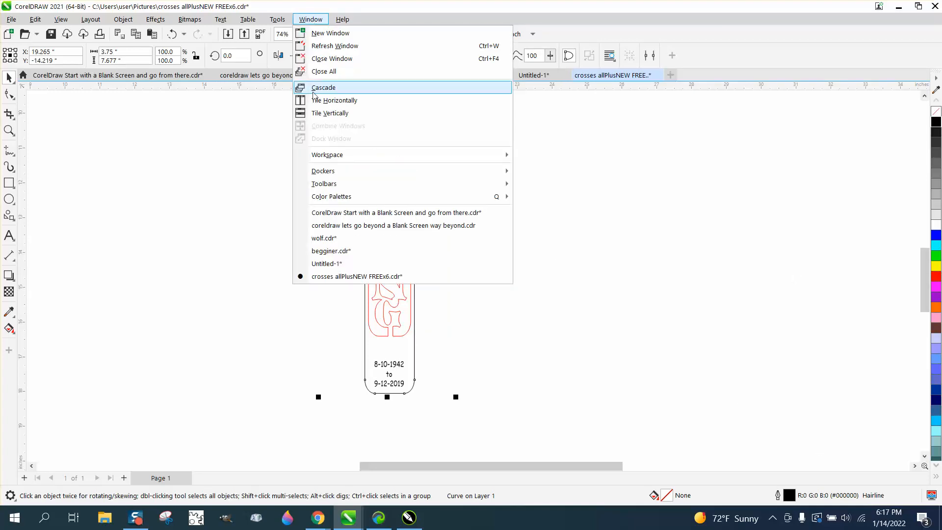
mouse_move(330, 172)
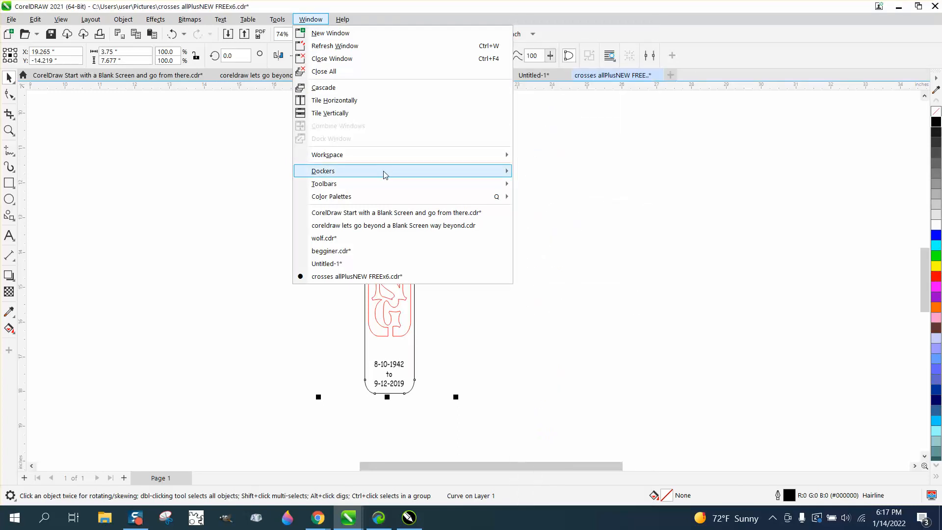
left_click(552, 40)
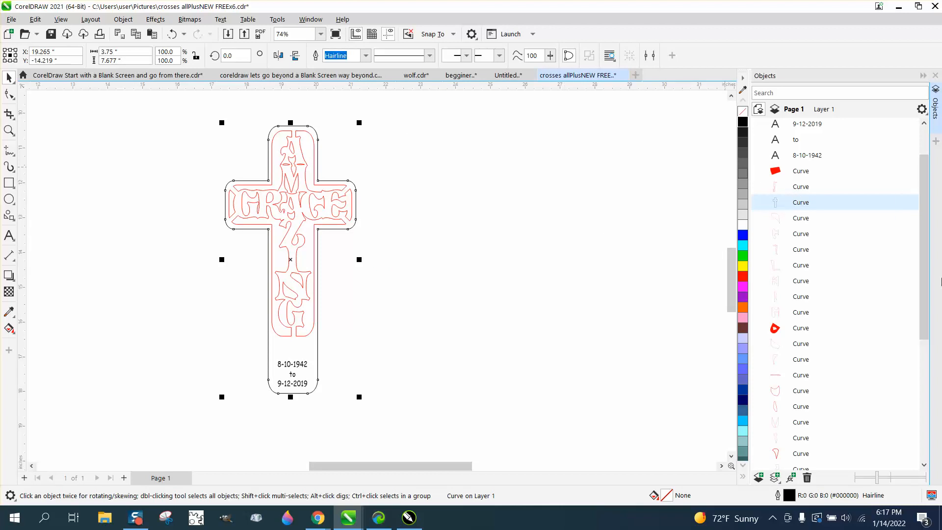
mouse_move(926, 270)
left_mouse_down()
mouse_move(925, 380)
mouse_move(927, 276)
left_mouse_up()
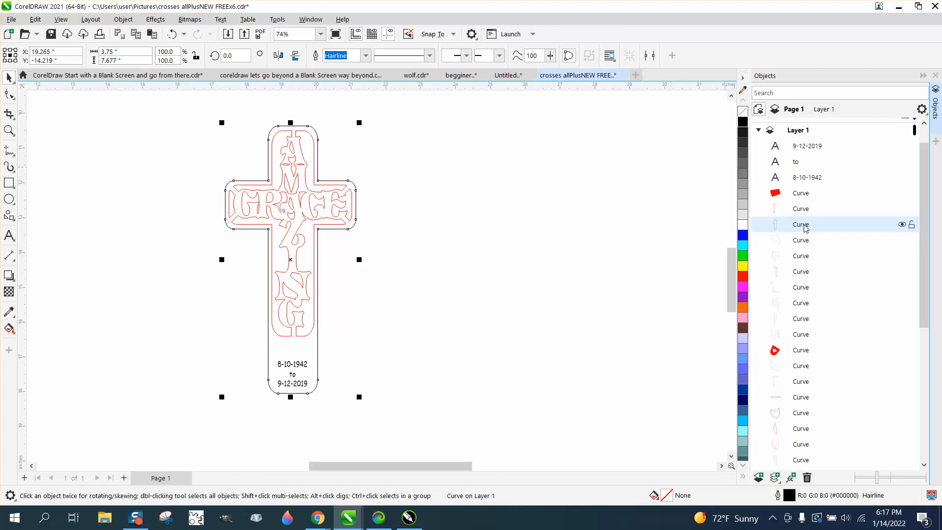
left_click_drag(805, 227, 806, 192)
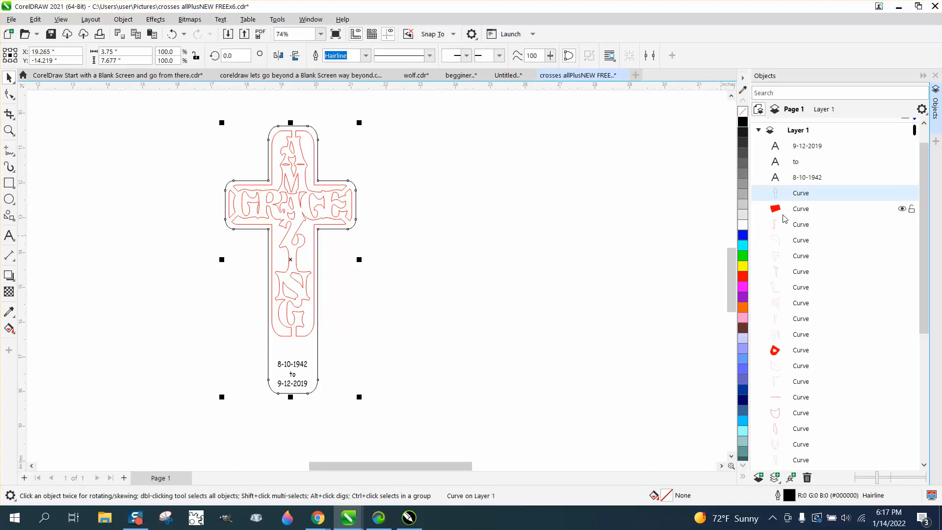
Locate the curve with the solid red rectangular thumbnail on the cross.
left_click(798, 211)
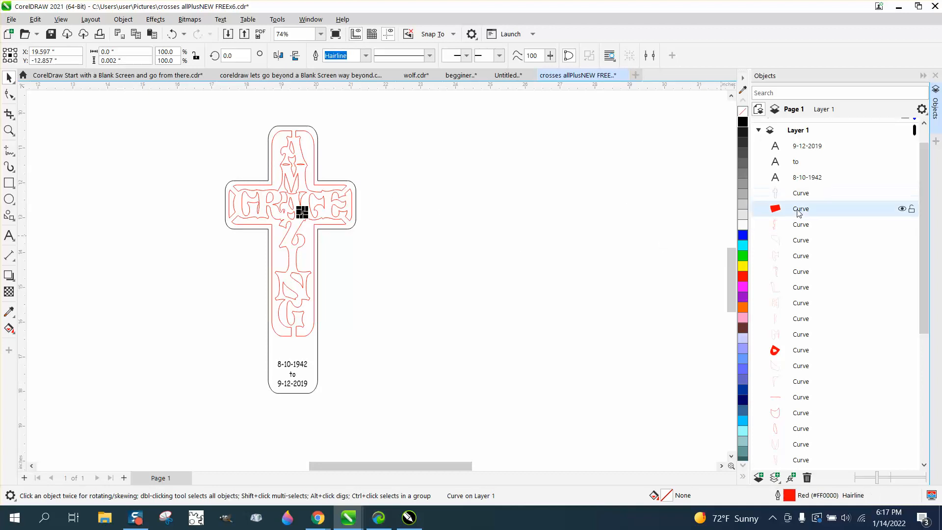
left_click(382, 233)
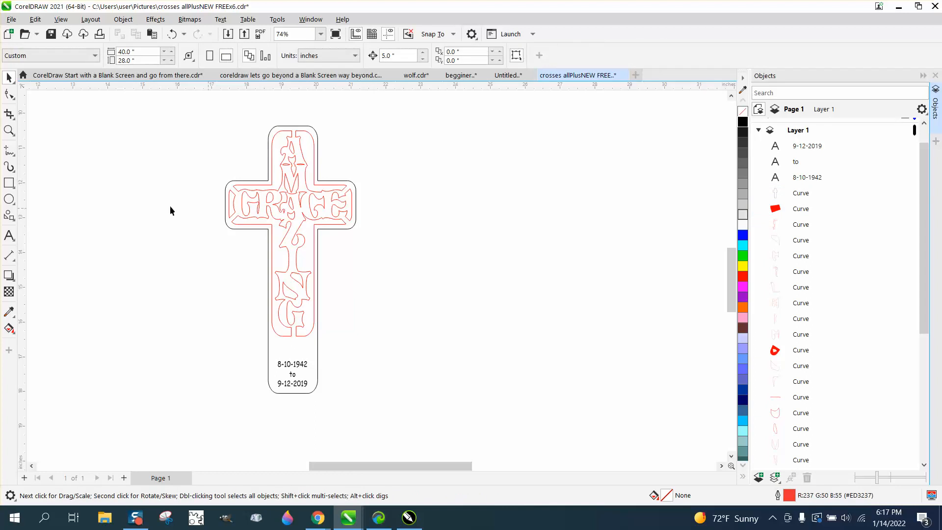
left_click(8, 130)
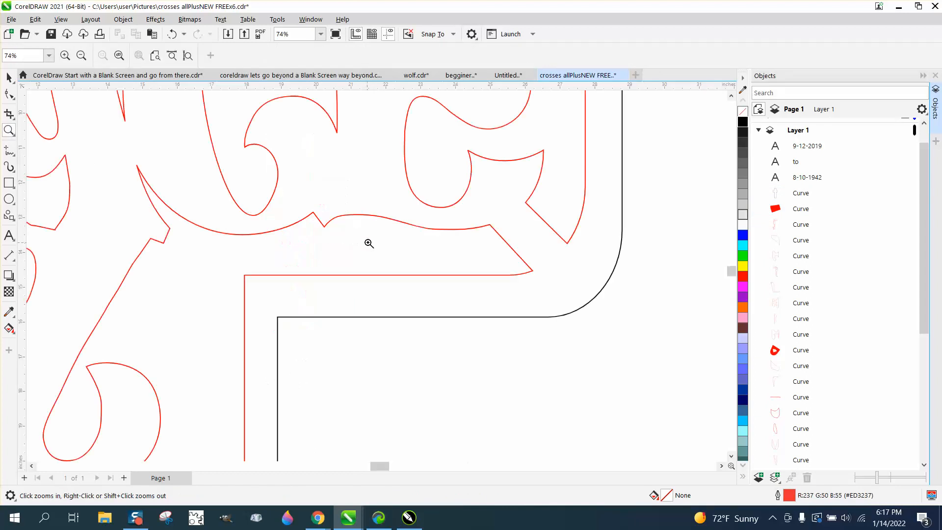
left_click_drag(297, 204, 362, 244)
left_click(8, 78)
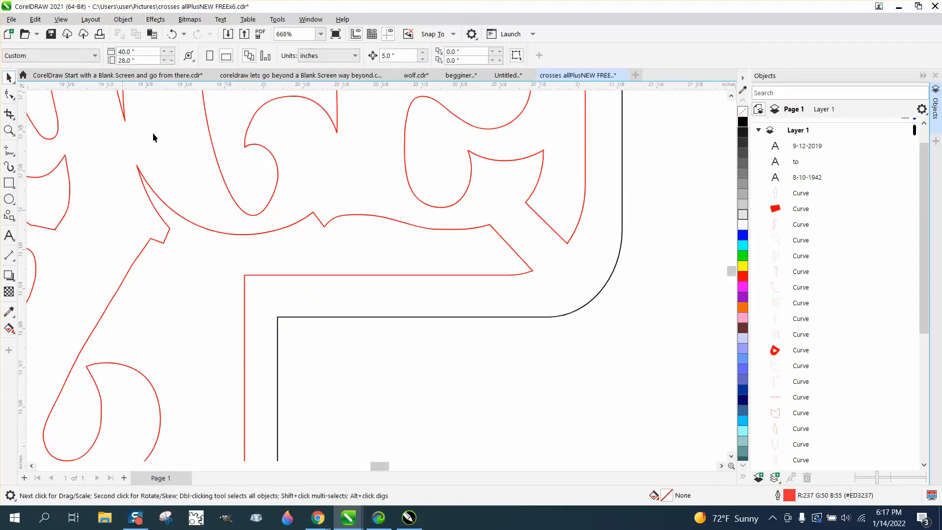
left_click(796, 210)
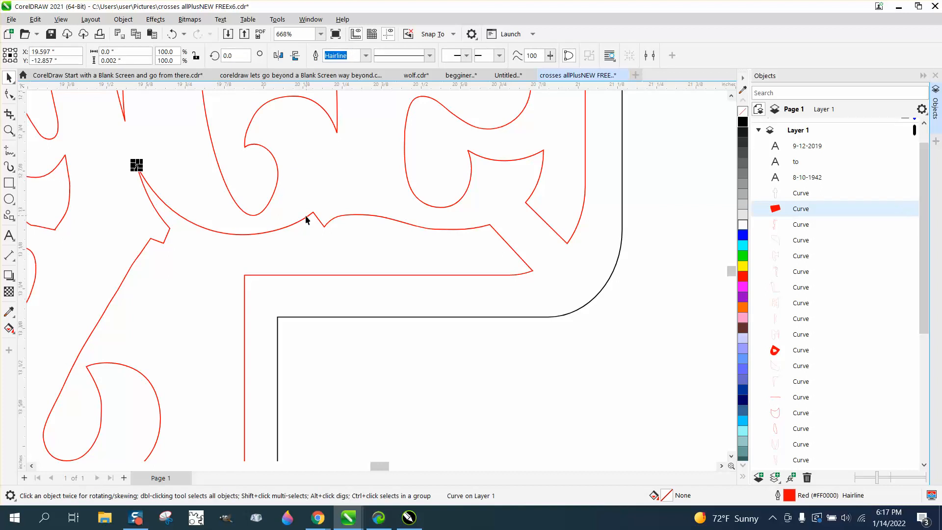
key("Tab")
Inspect the nodes at the pointed tip between the A and C of GRACE and delete the tiny stray curve there.
left_click(9, 130)
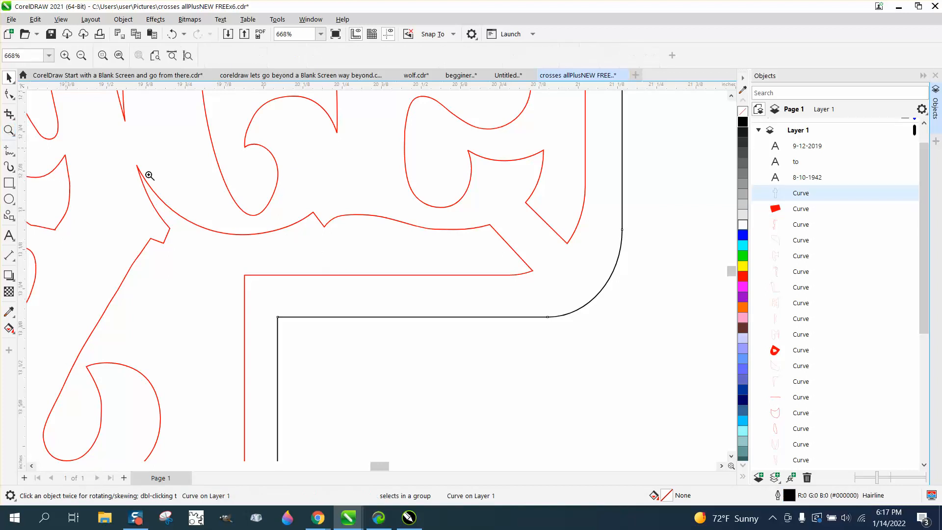
left_click_drag(129, 164, 143, 172)
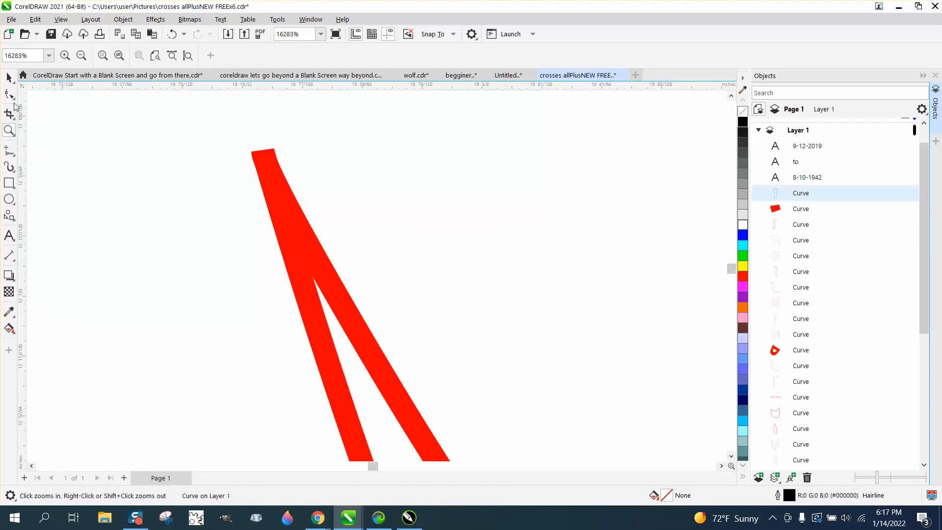
key("F10")
left_click(278, 190)
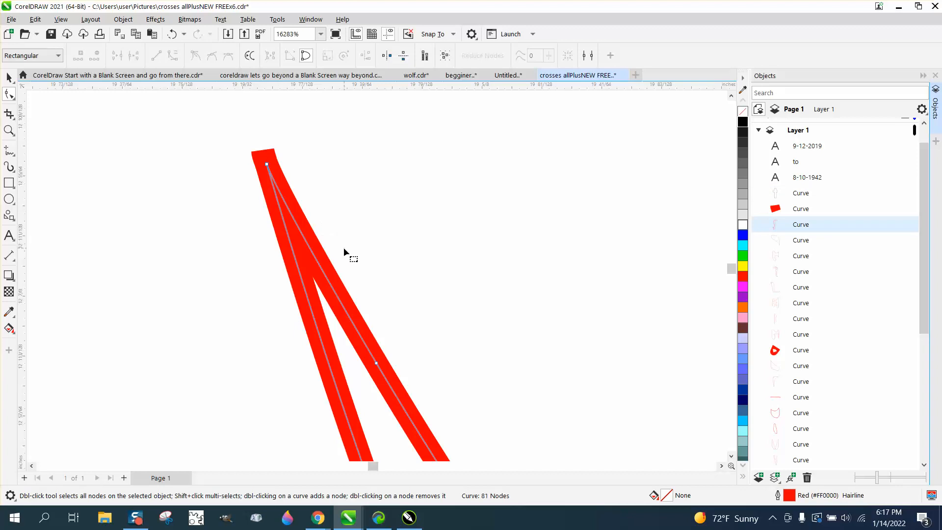
scroll(339, 244, "down", 9)
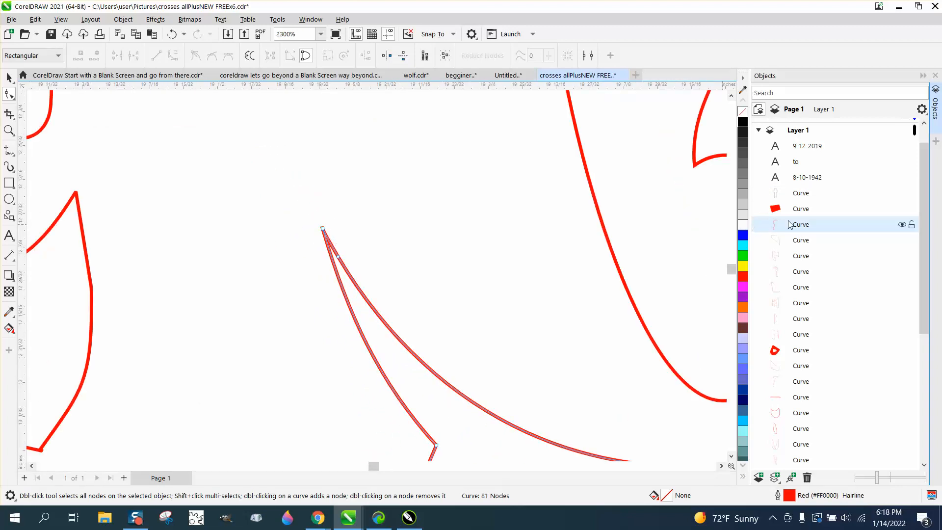
left_click(800, 209)
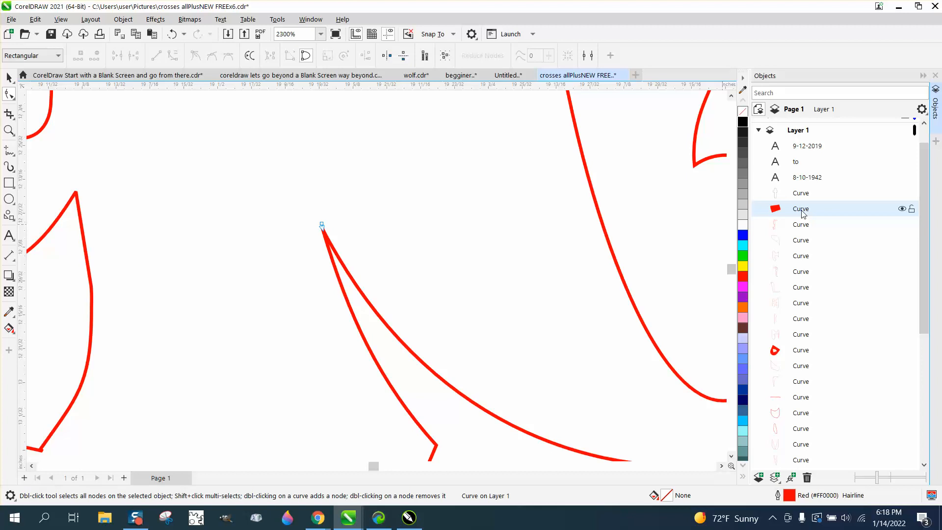
key("Delete")
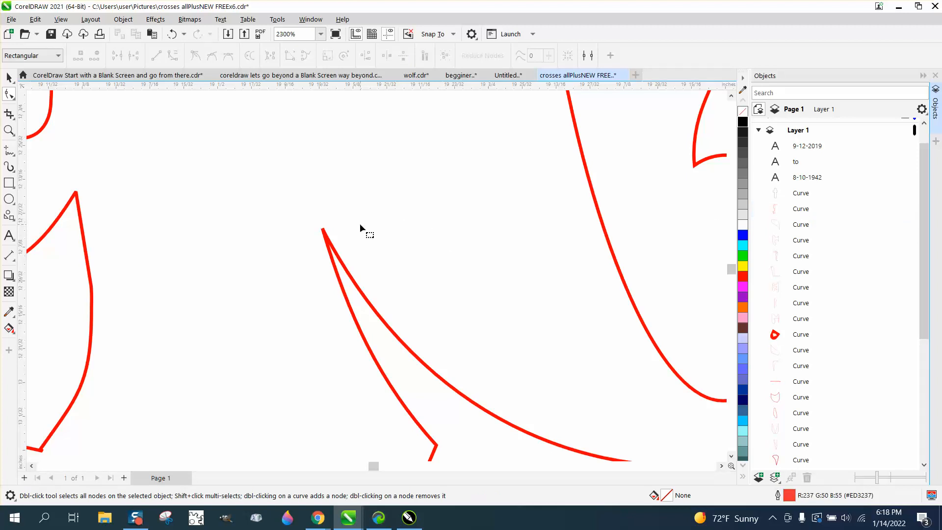
Find the other tiny stray curve with a thick red thumbnail, above the R of GRACE, and delete it by its nodes.
left_click(775, 334)
scroll(785, 334, "down", 1)
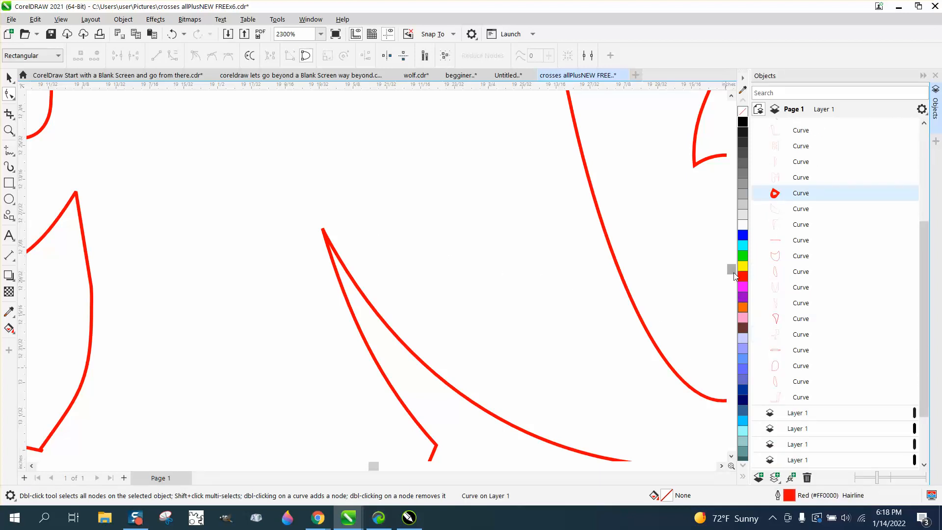
left_click(9, 130)
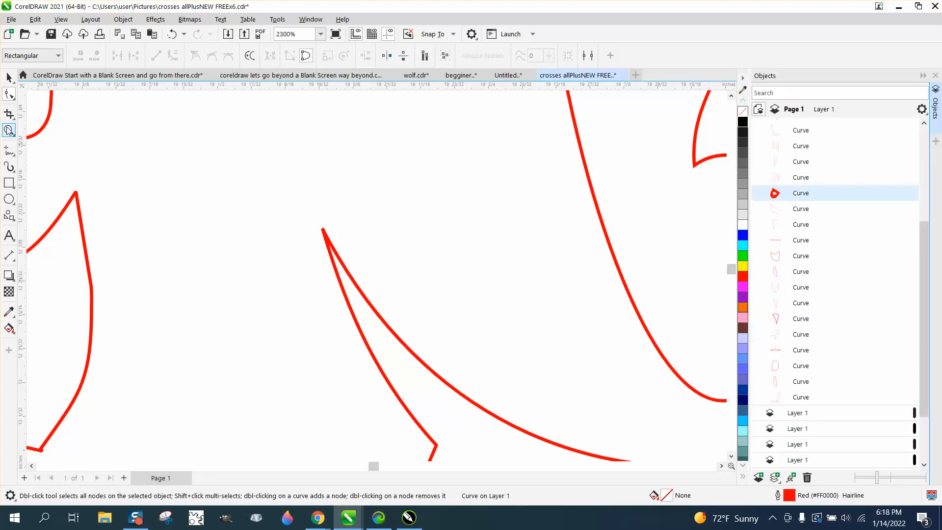
right_click(289, 226)
scroll(292, 235, "down", 6)
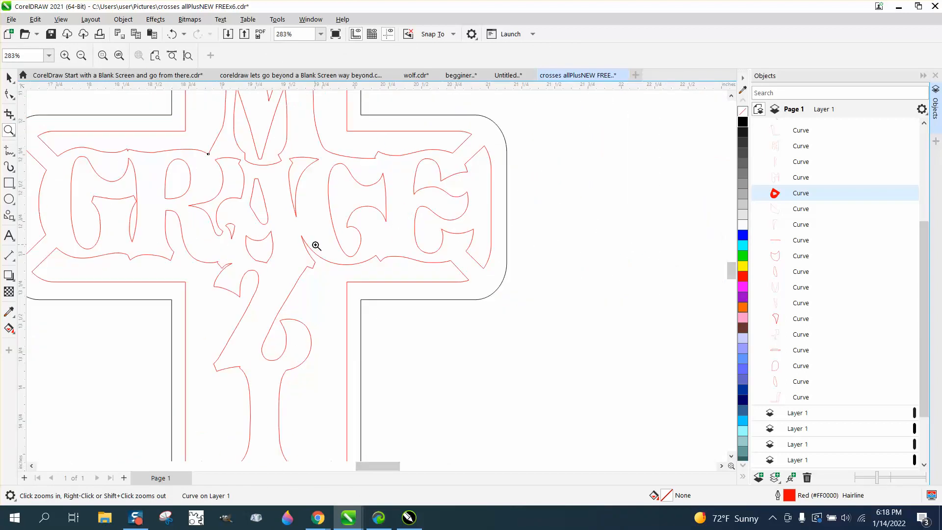
scroll(319, 248, "down", 1)
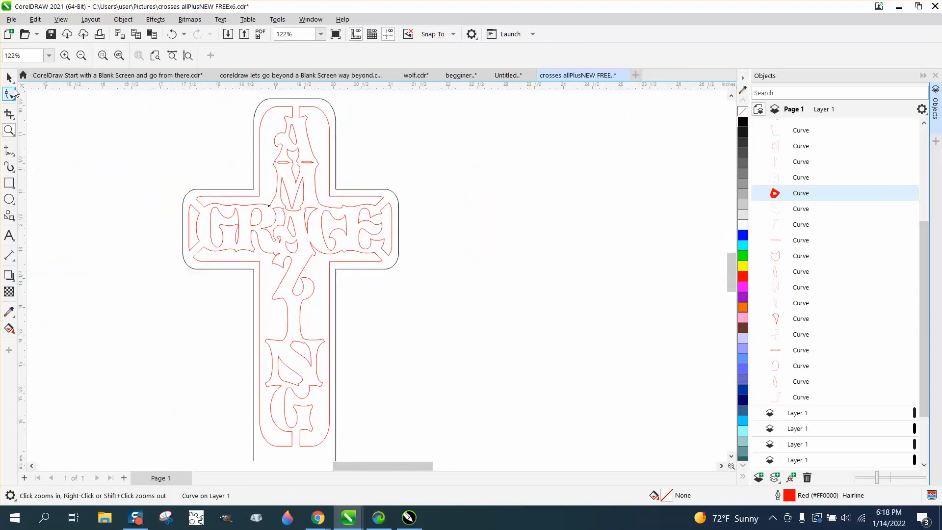
key("space")
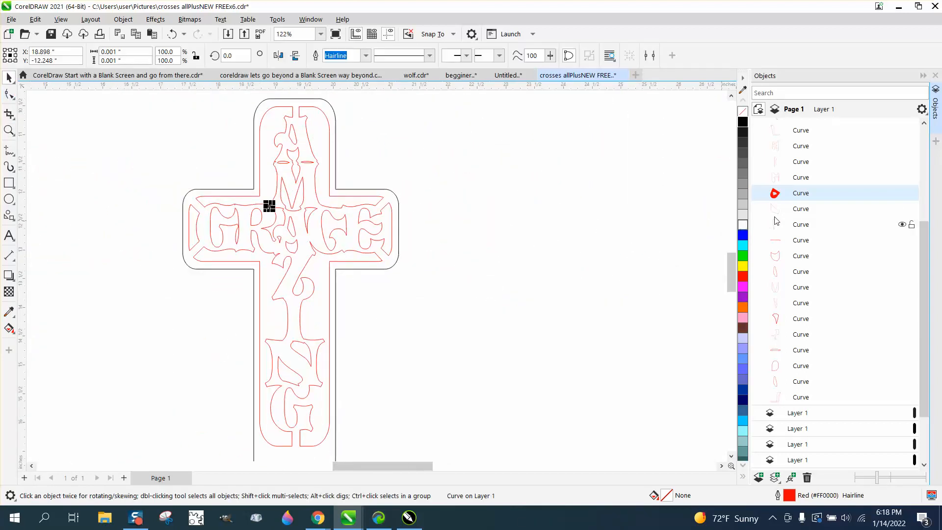
left_click(9, 130)
left_click_drag(244, 192, 276, 220)
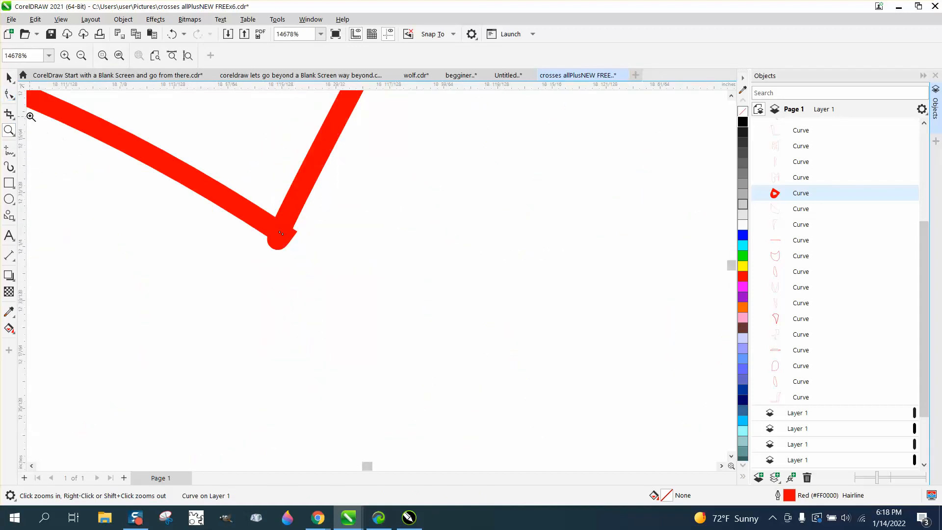
left_click(8, 95)
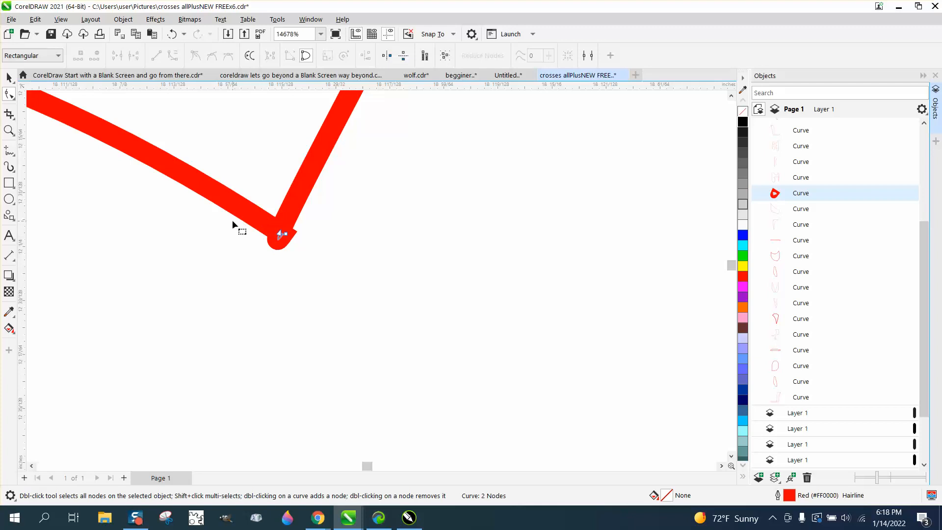
left_click_drag(231, 222, 337, 254)
key("Delete")
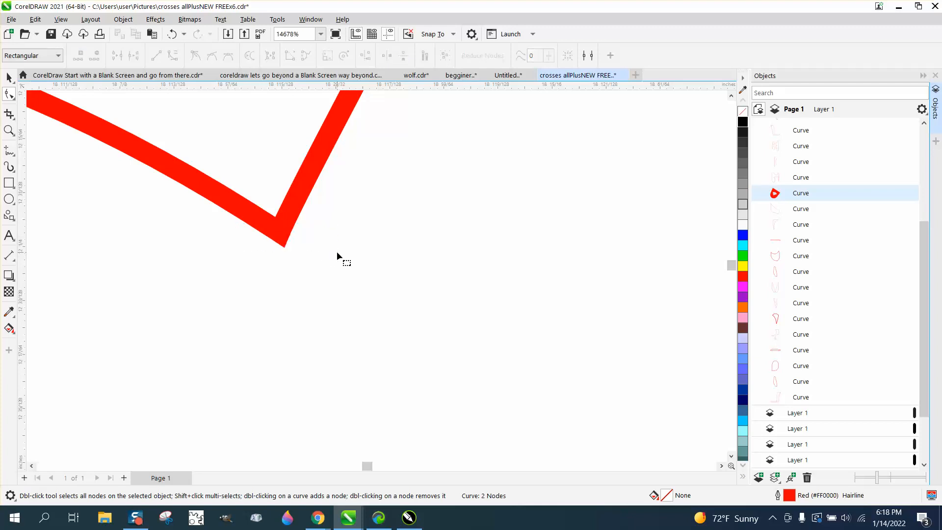
Check which parts of the cross the outer contour and the lowest curve in the list of objects correspond to.
scroll(318, 243, "down", 10)
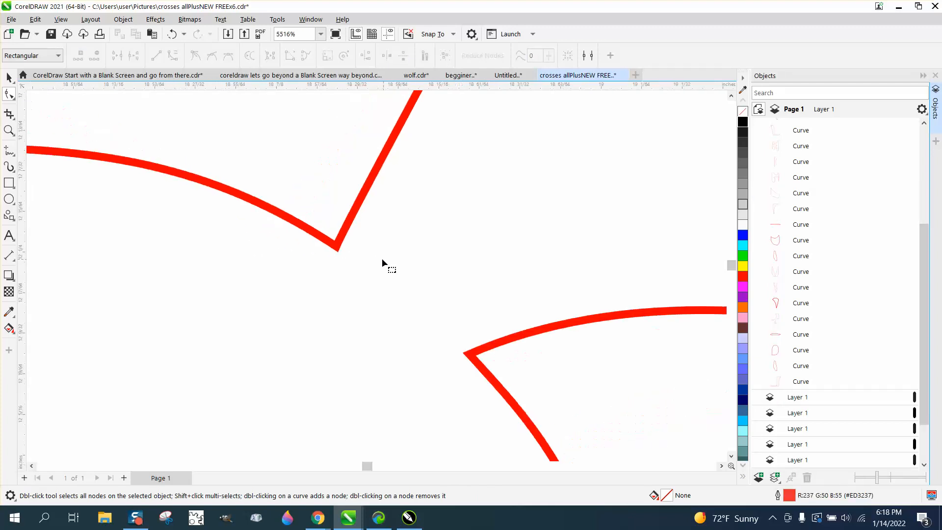
scroll(373, 257, "down", 7)
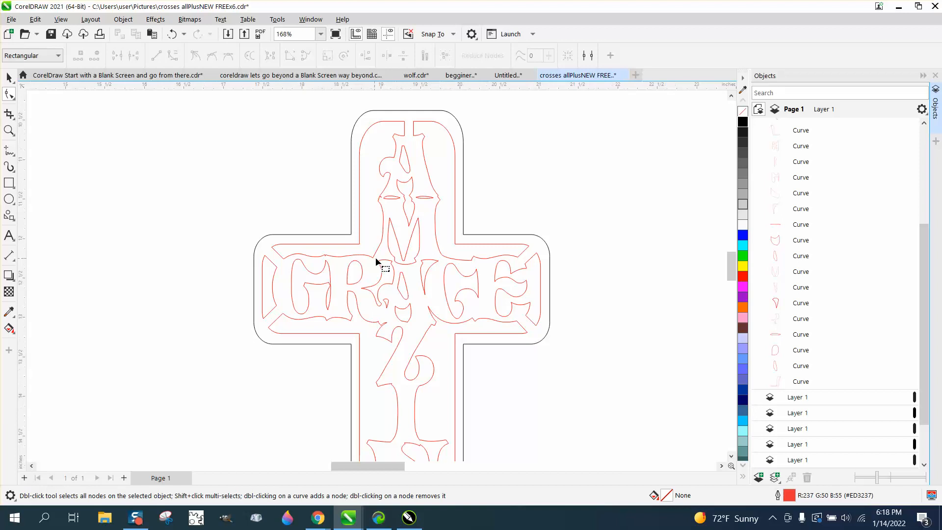
scroll(405, 266, "down", 2)
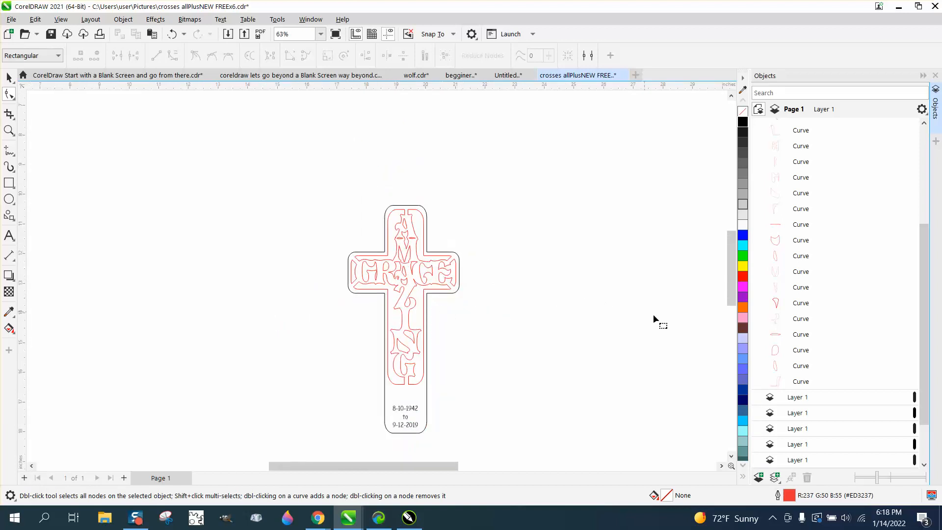
scroll(926, 315, "up", 10)
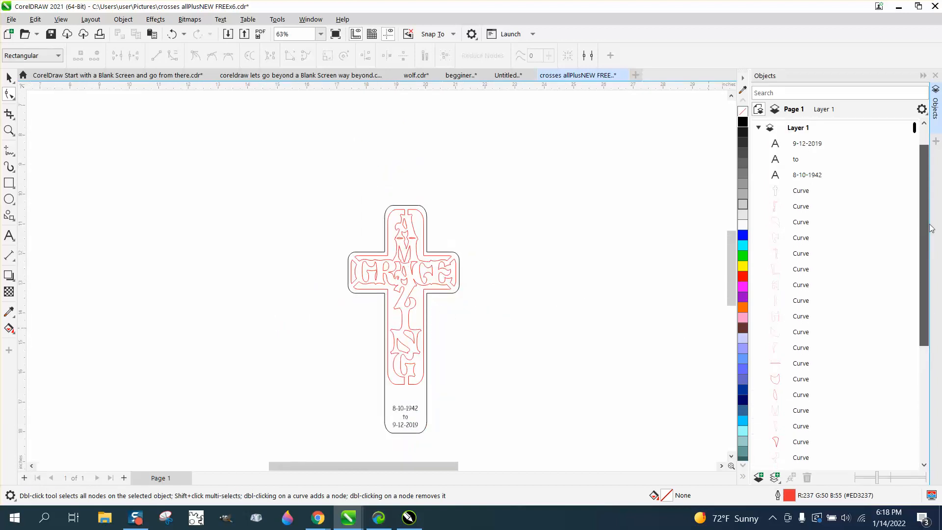
left_click(802, 224)
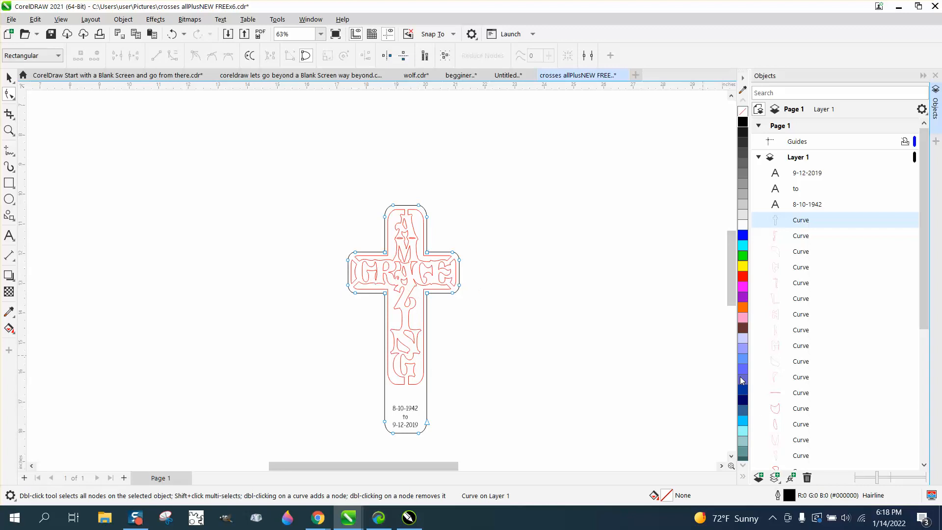
left_click_drag(924, 324, 923, 421)
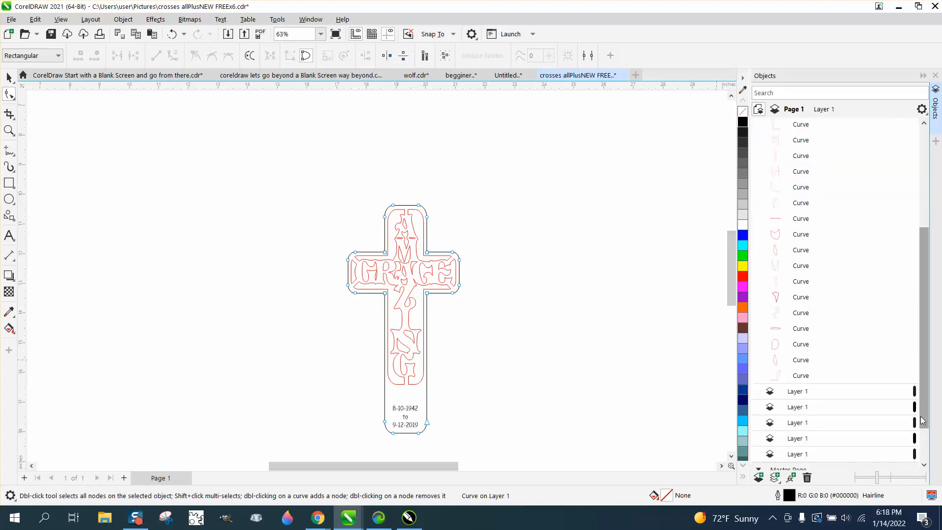
left_click(805, 379)
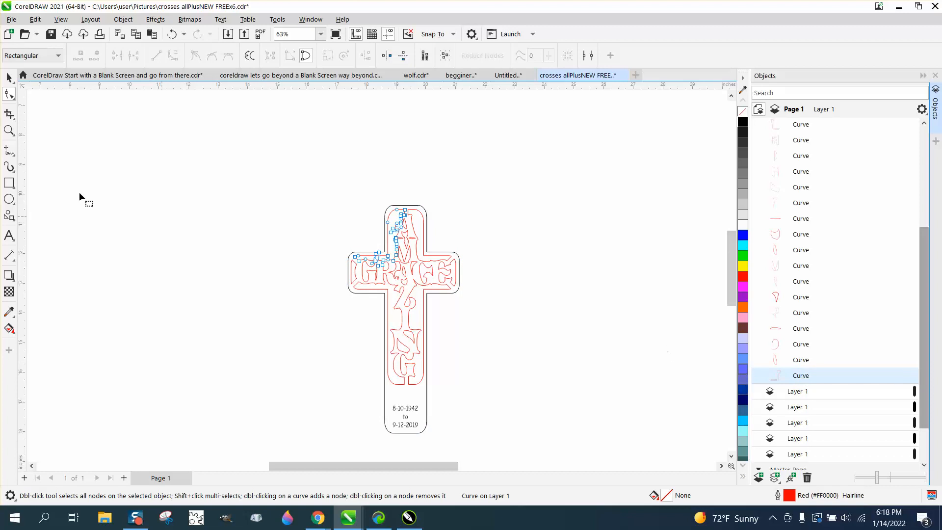
left_click(9, 79)
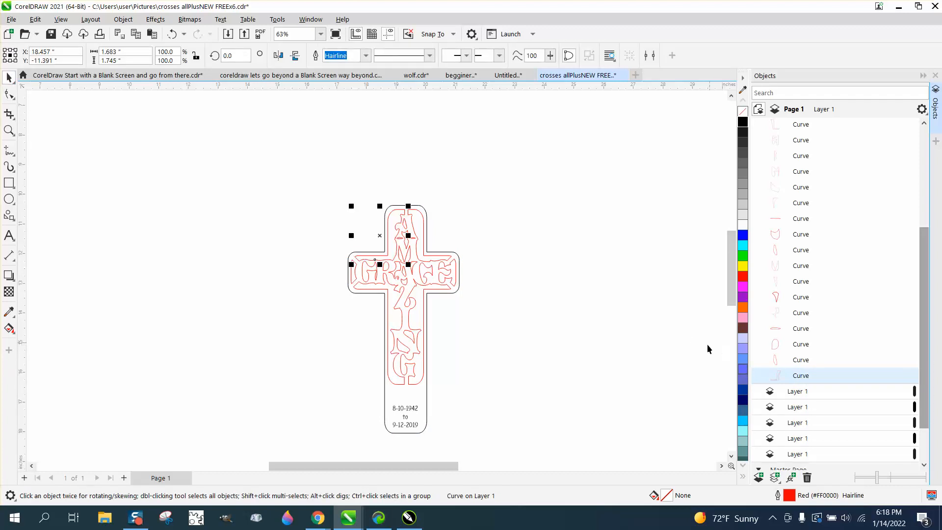
key("ctrl+z")
left_click(801, 361)
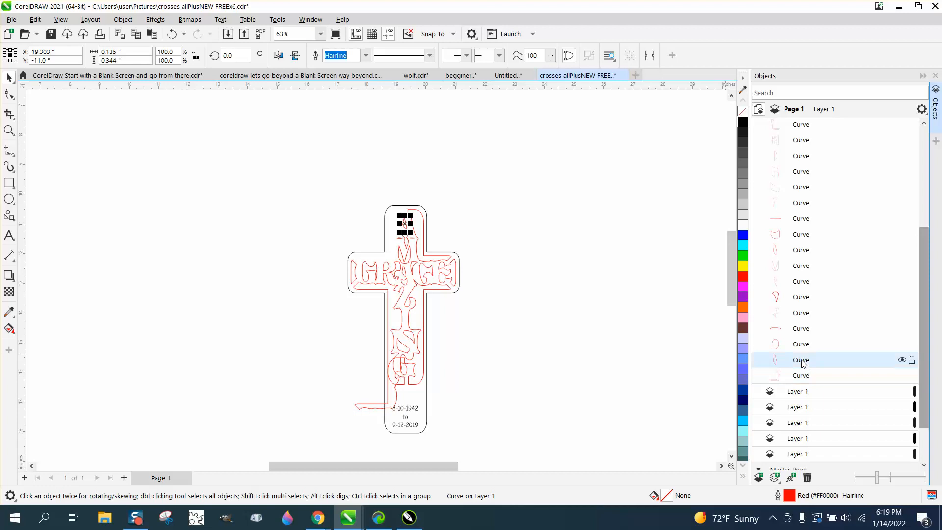
left_click(173, 35)
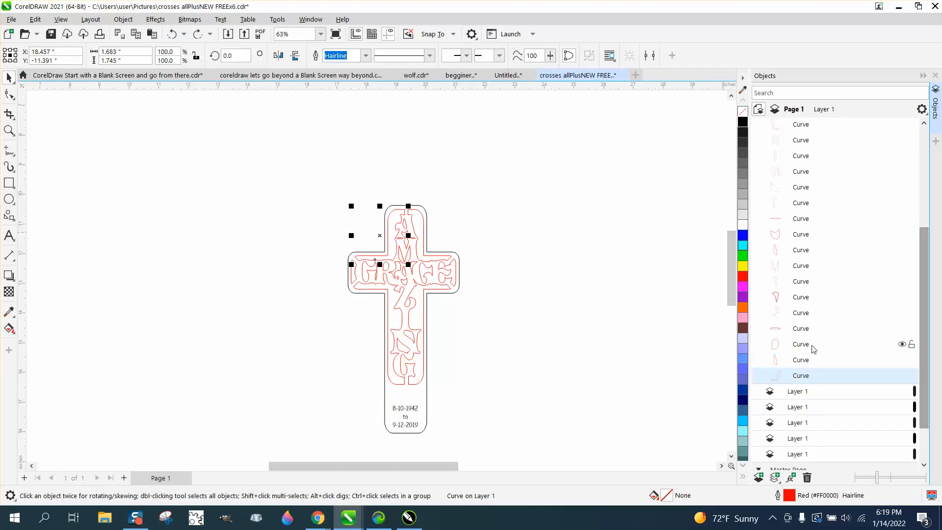
Go through the curves in the list of objects one by one from the lowest upwards to see each one's place on the cross.
key("Tab")
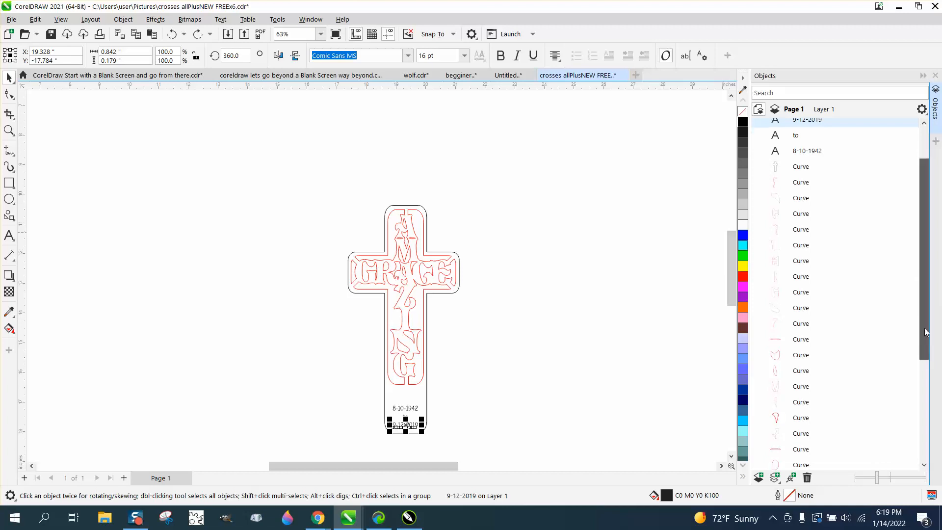
scroll(834, 319, "down", 4)
left_click(801, 331)
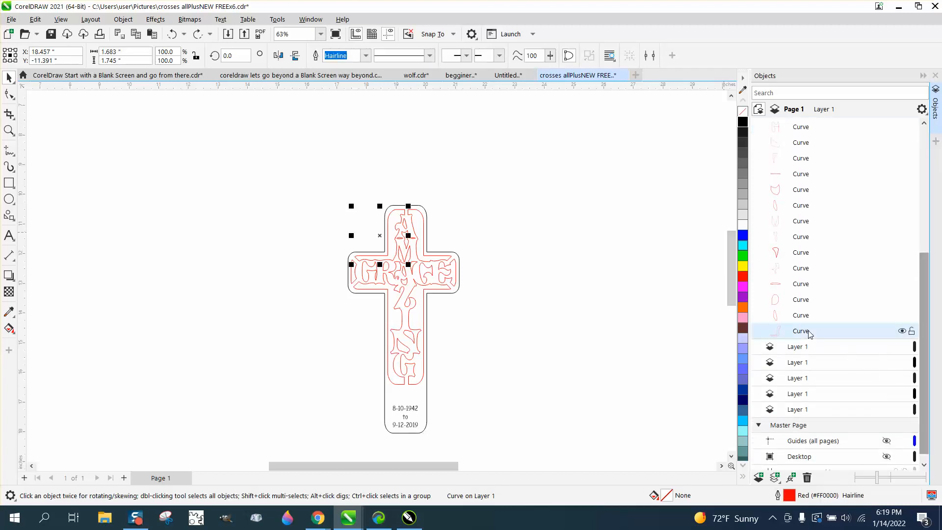
left_click(805, 315)
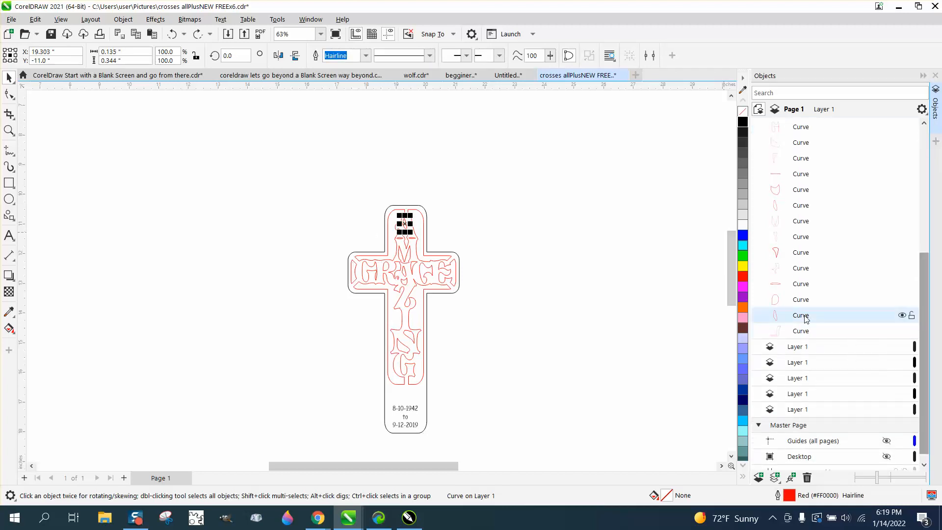
left_click(805, 300)
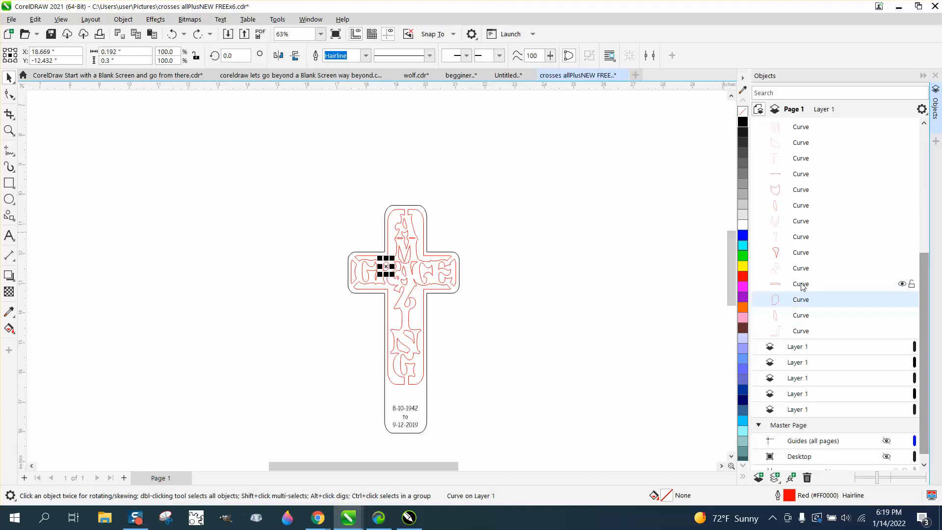
left_click(803, 284)
left_click(801, 269)
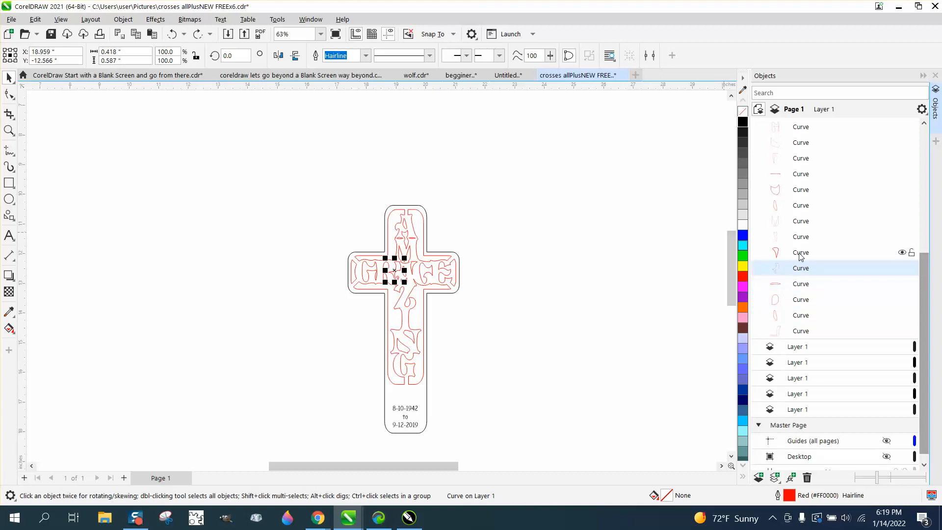
left_click(801, 253)
left_click(800, 239)
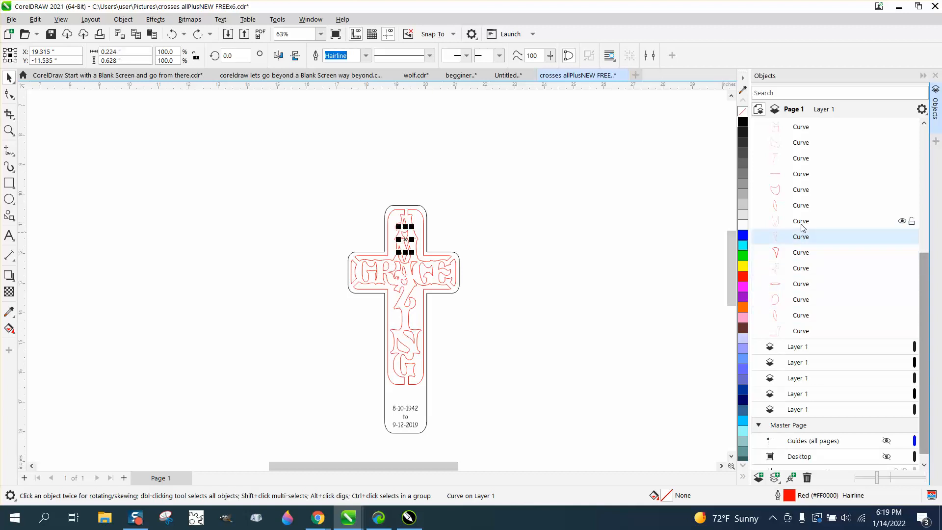
left_click(800, 222)
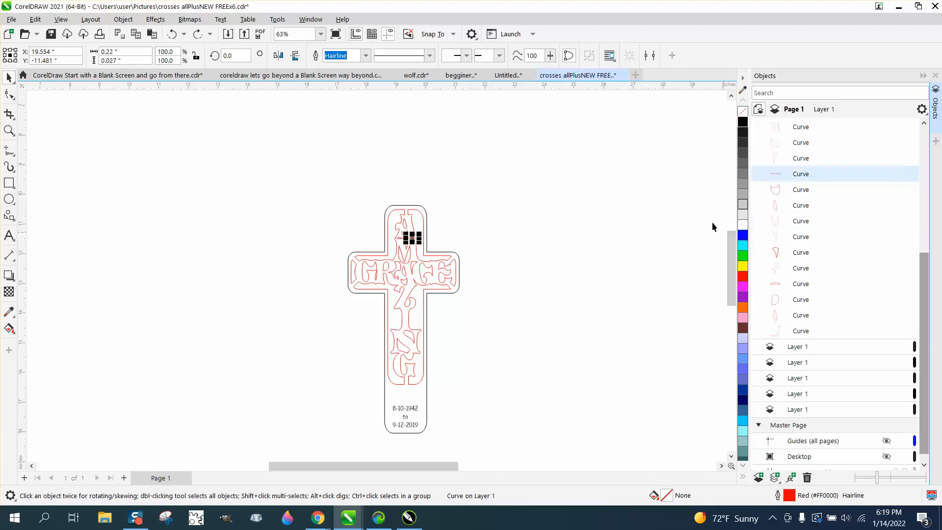
left_click(630, 249)
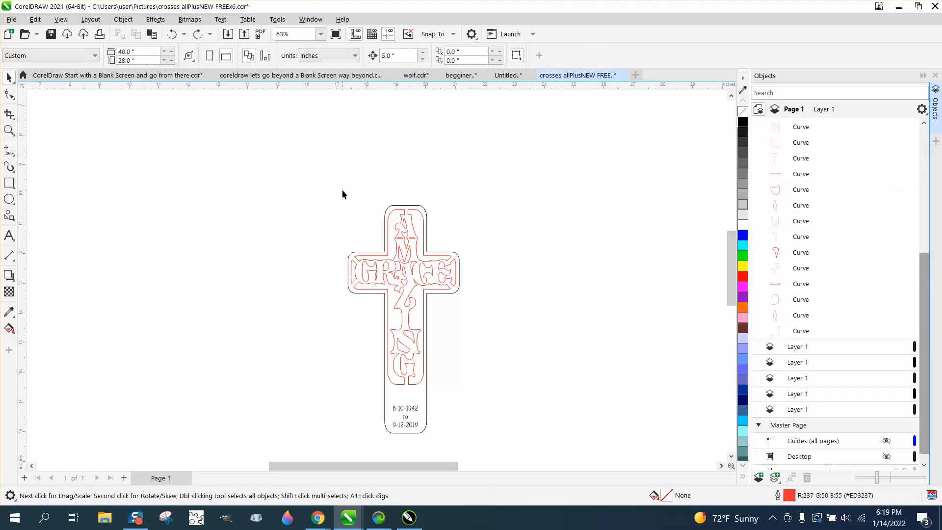
Move the cross's two left border pieces 5 inches to the left and its two right border pieces 5 inches to the right.
left_click(387, 228)
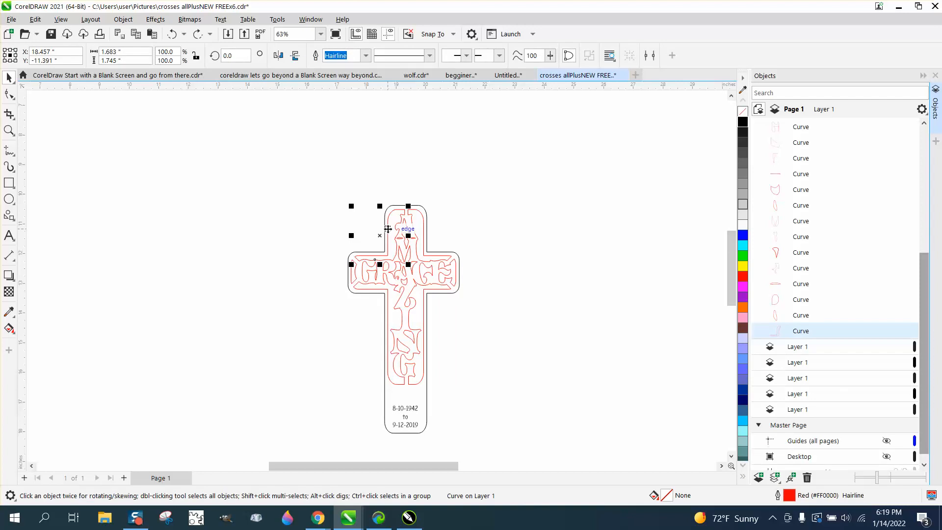
key("Left")
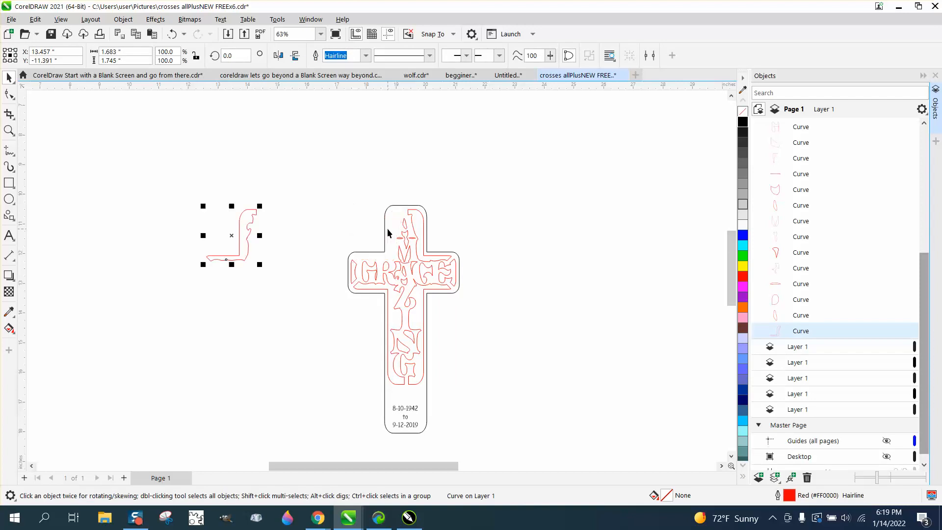
left_click(425, 235)
key("Right")
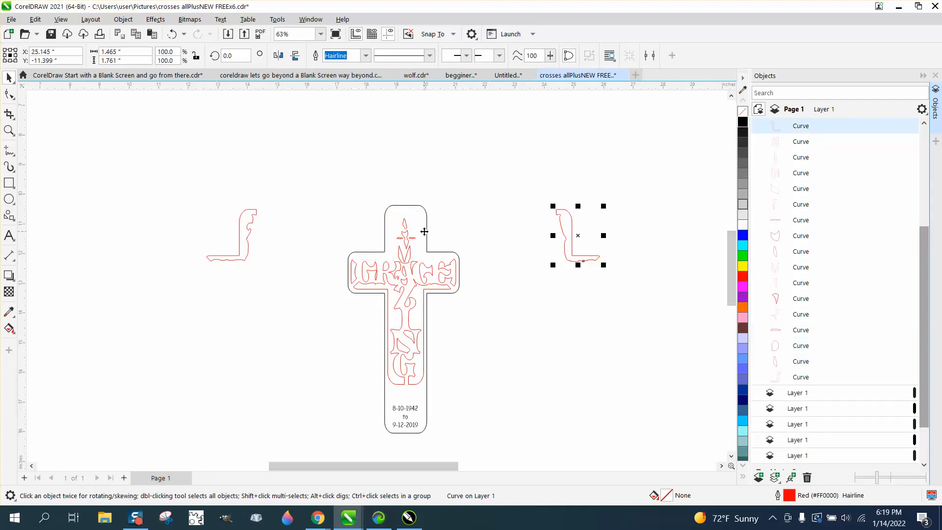
left_click(372, 293)
key("Left")
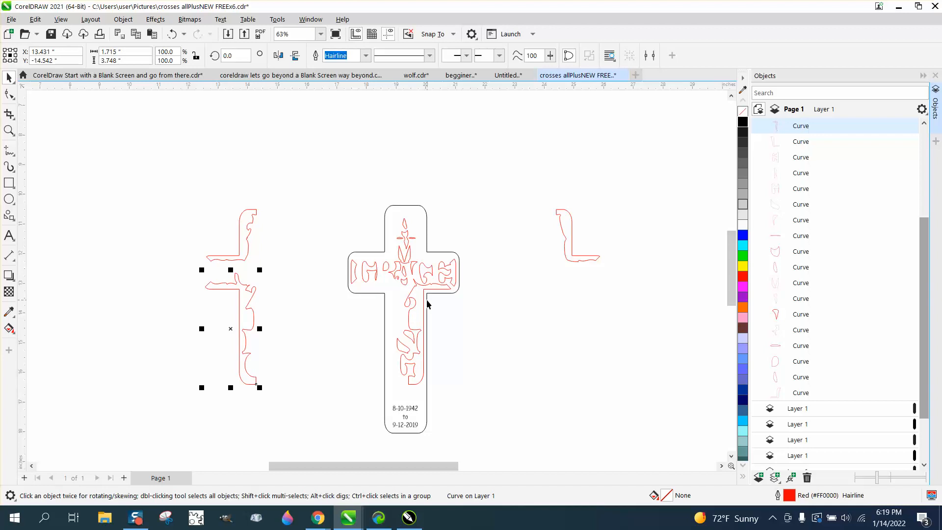
left_click(425, 303)
key("Right")
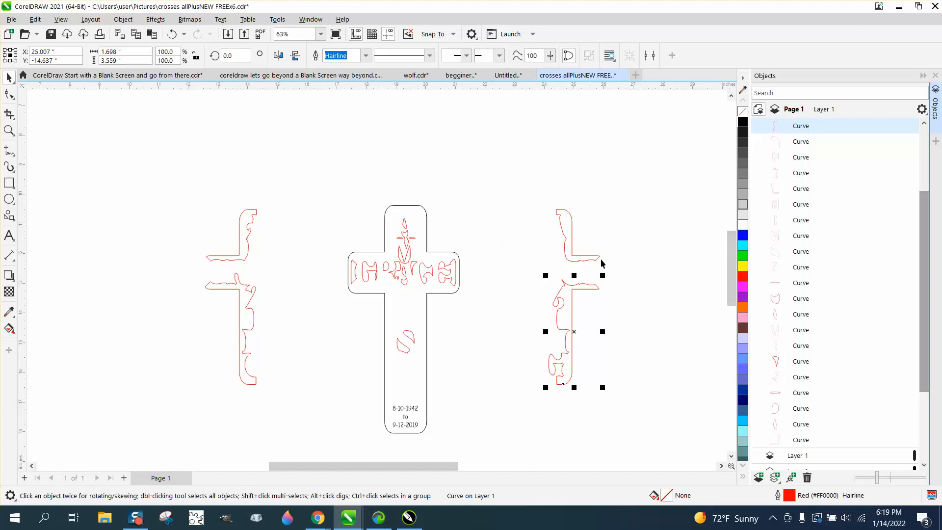
Reorder the lower-left border piece to sit directly above the upper-left border piece at the end of the list of objects.
scroll(923, 302, "down", 1)
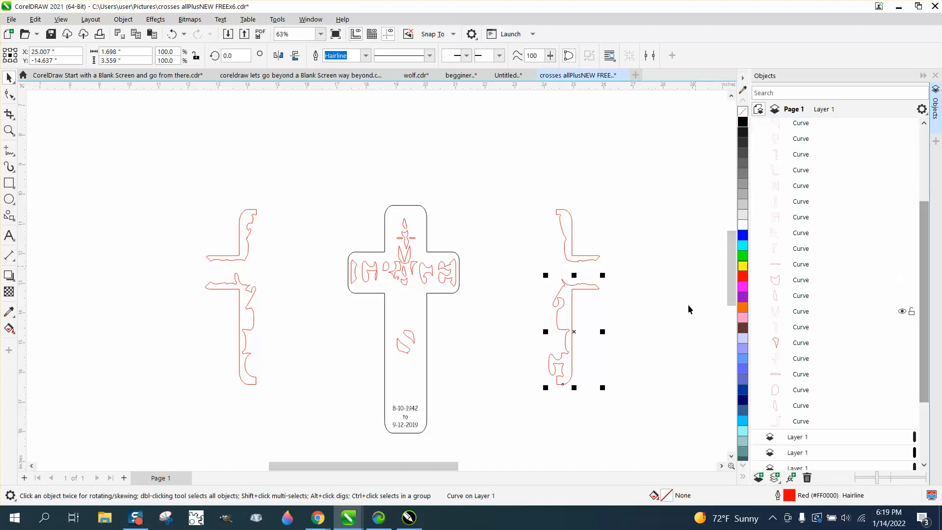
left_click(250, 224)
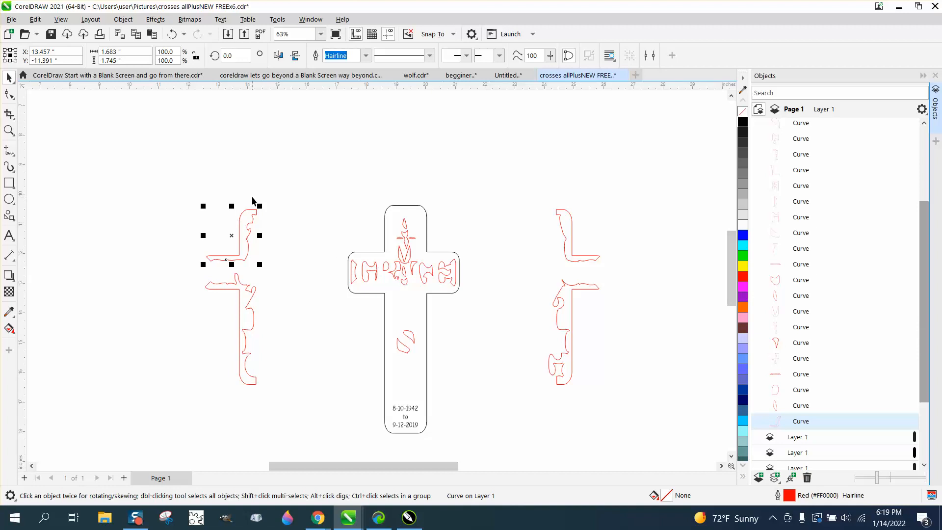
left_click(247, 298)
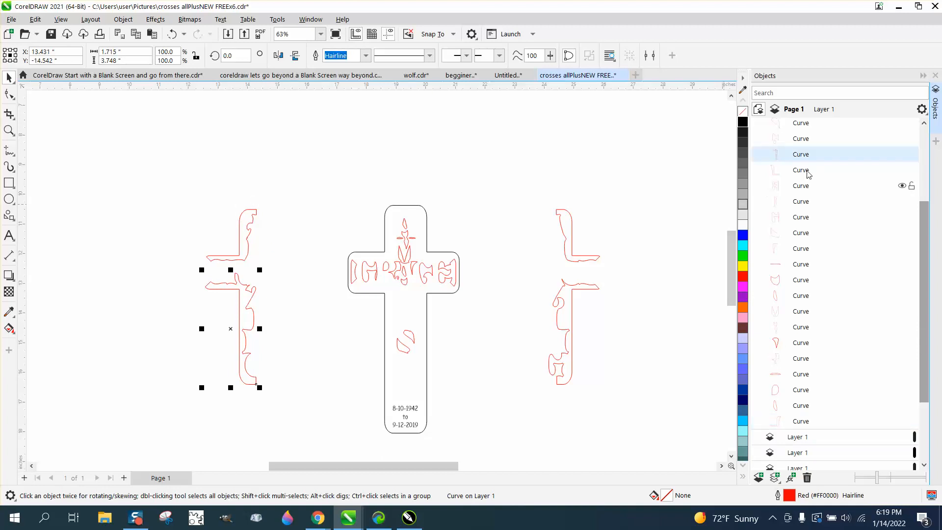
left_click_drag(807, 156, 805, 417)
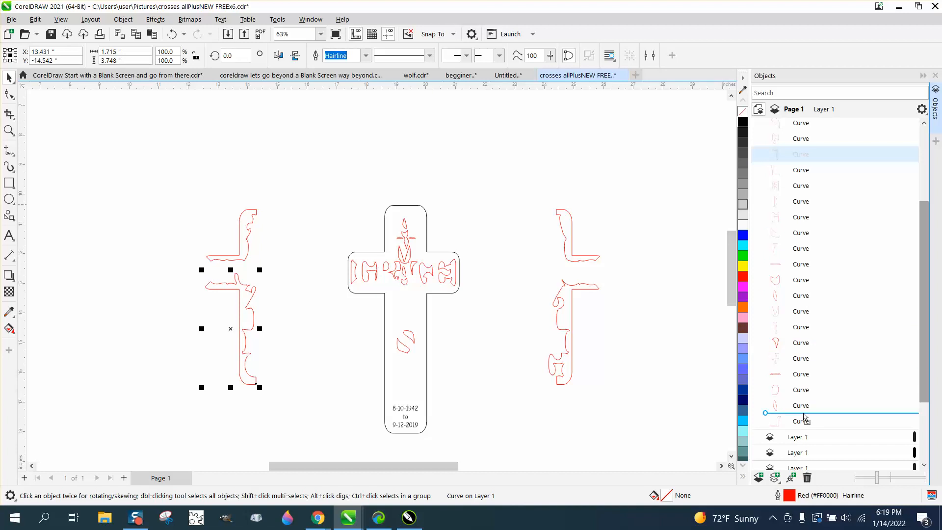
left_click(239, 216)
left_click(242, 216)
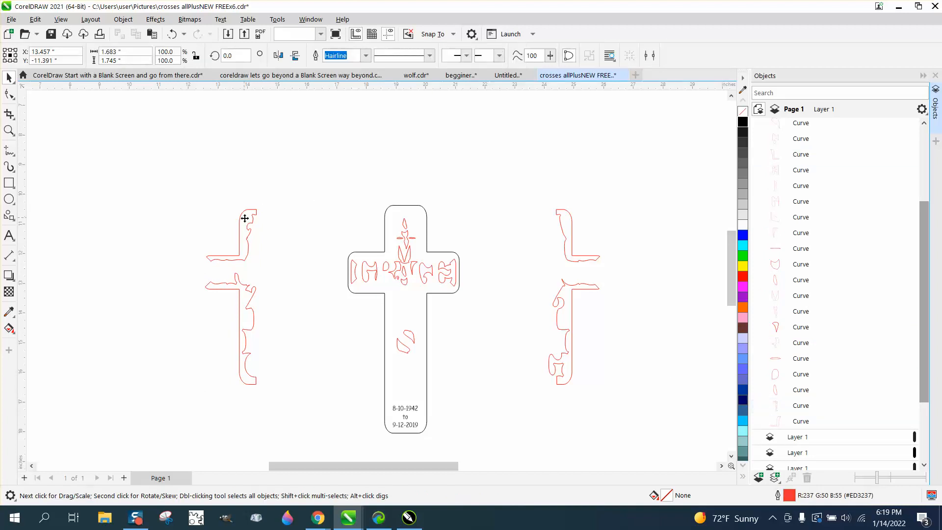
left_click(797, 407)
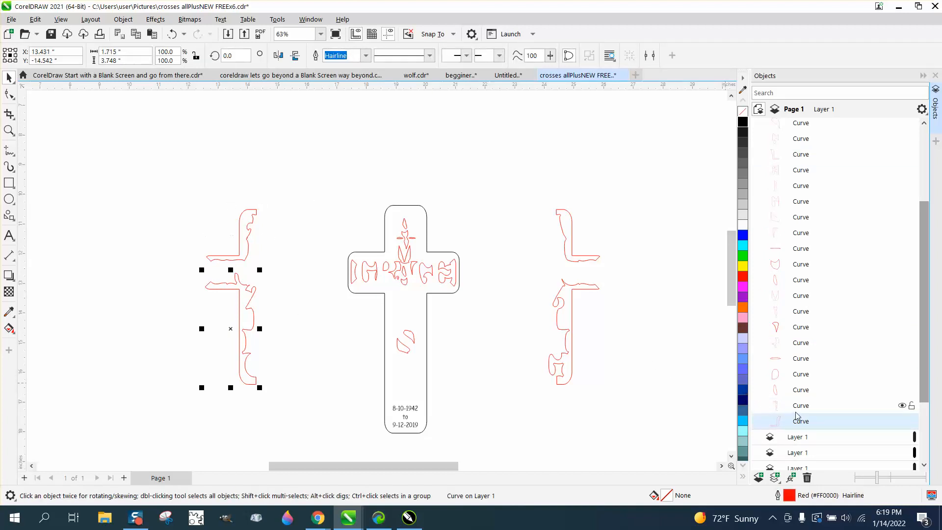
Reorder the lower-right border piece directly above the lower-left one, and the upper-right piece directly above the lower-right one.
left_click(569, 329)
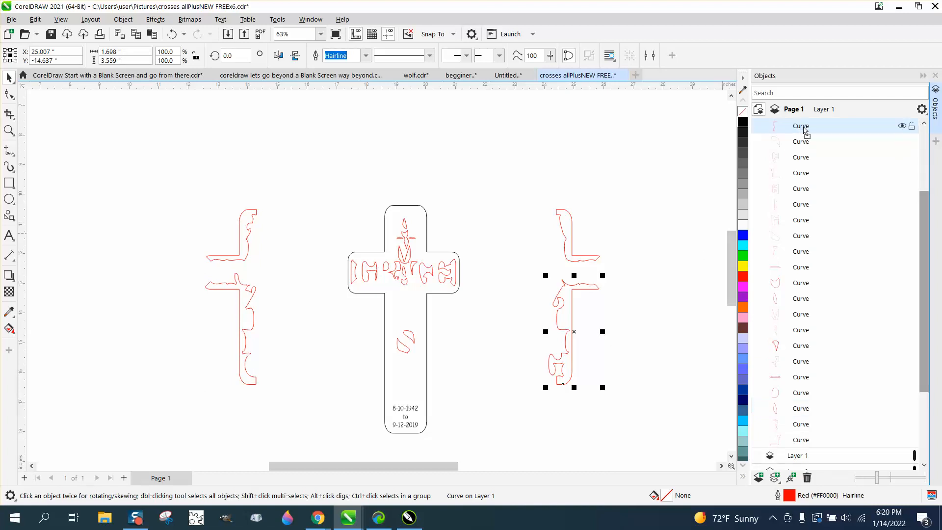
left_click_drag(802, 127, 813, 422)
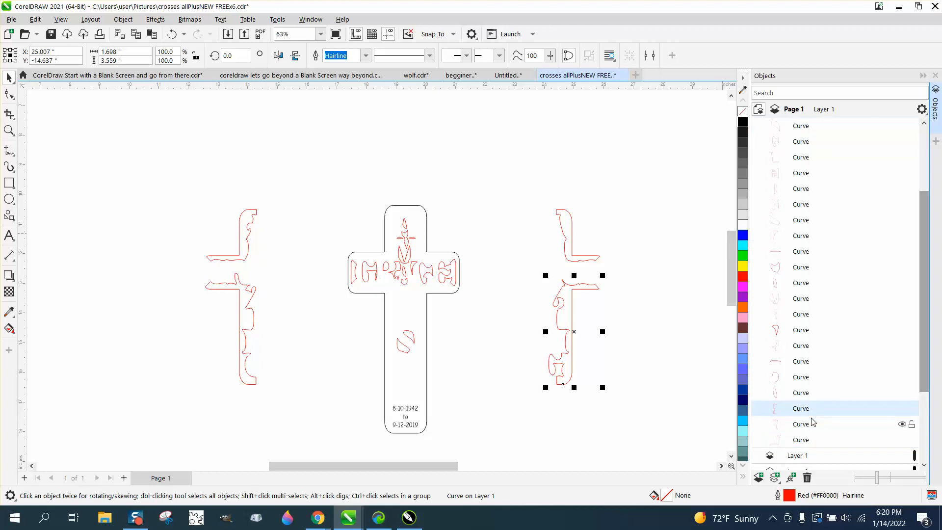
left_click(594, 259)
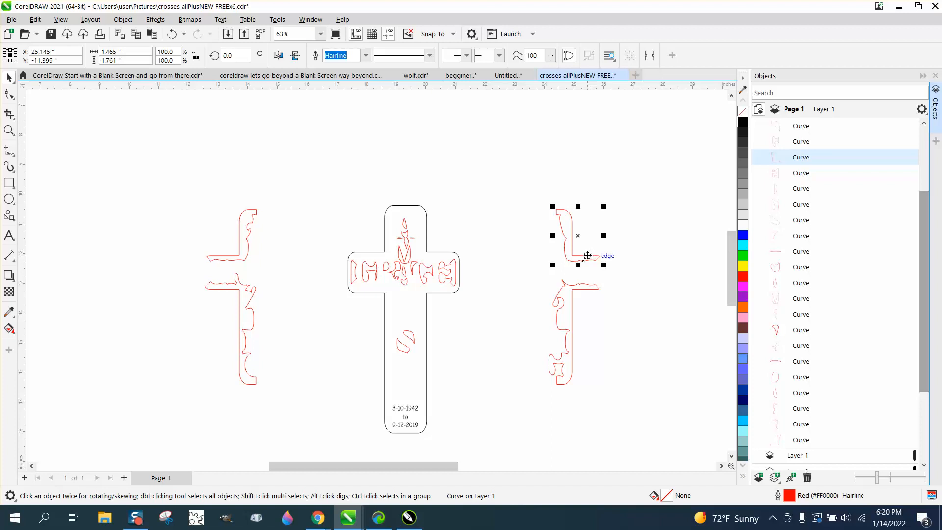
left_click_drag(799, 158, 804, 402)
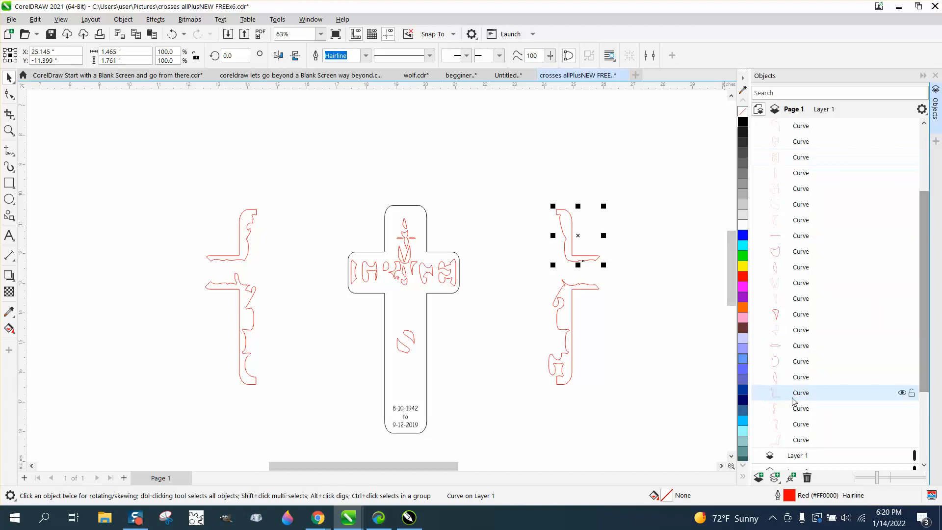
left_click(674, 340)
Check the order of the four border pieces at the end of the list of objects, from the lowest upwards.
left_click(805, 440)
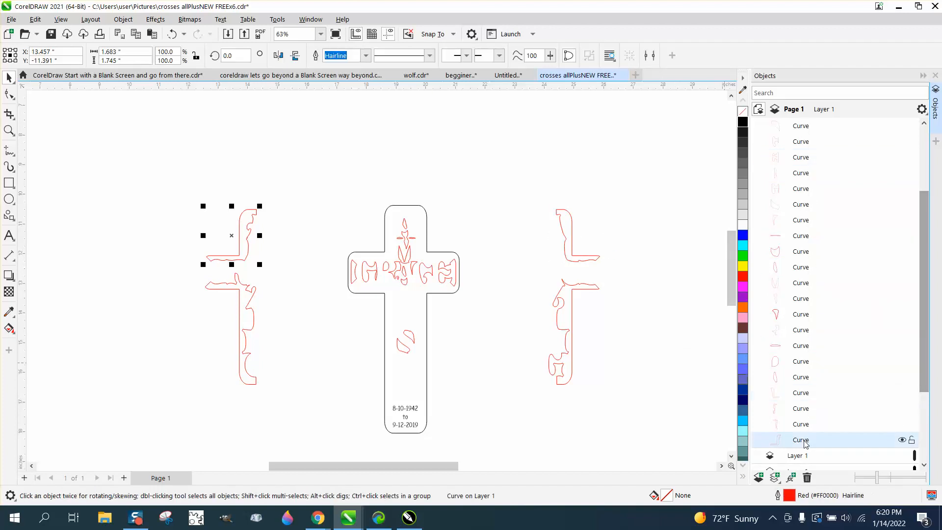
left_click(803, 429)
left_click(801, 409)
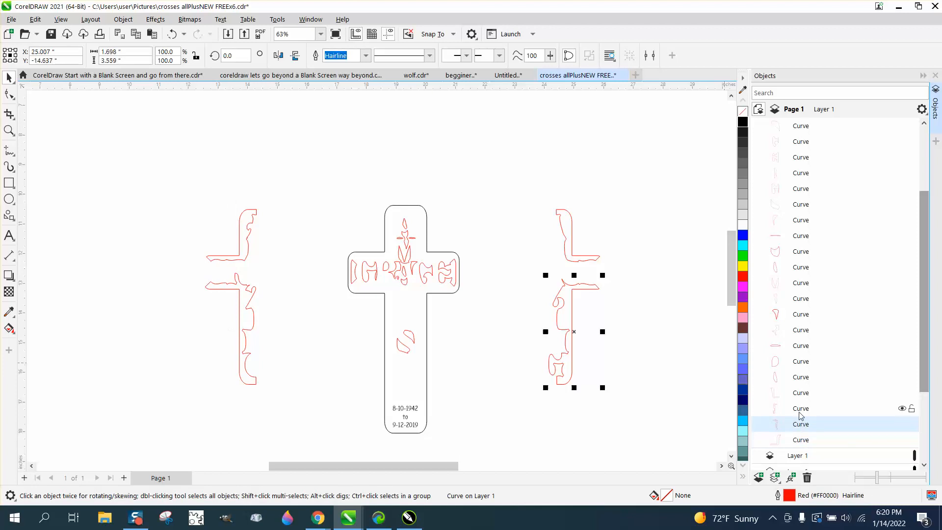
left_click(801, 393)
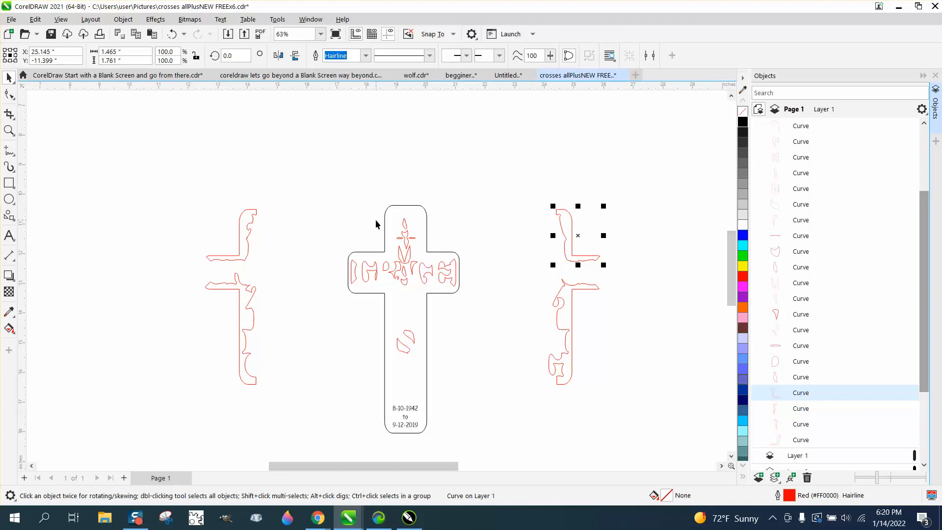
Group all the red letter pieces inside the cross's upper arm and crossbar, leaving out the two curves in the lower arm.
left_click(330, 213)
left_click_drag(481, 313, 484, 313)
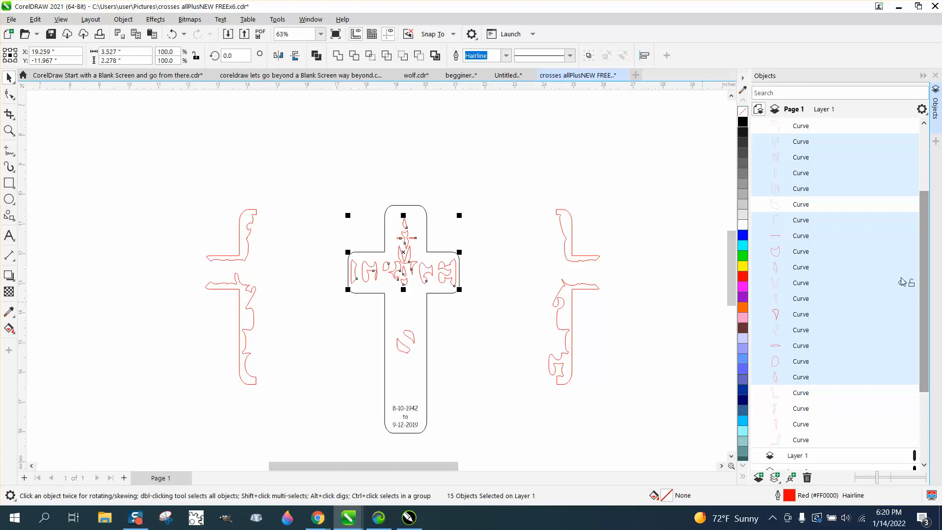
left_click_drag(924, 270, 934, 295)
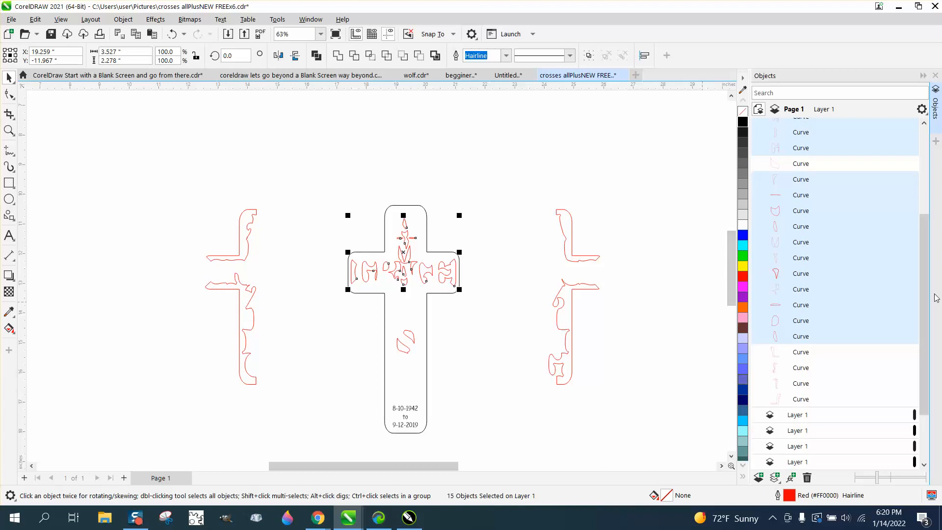
key("ctrl+g")
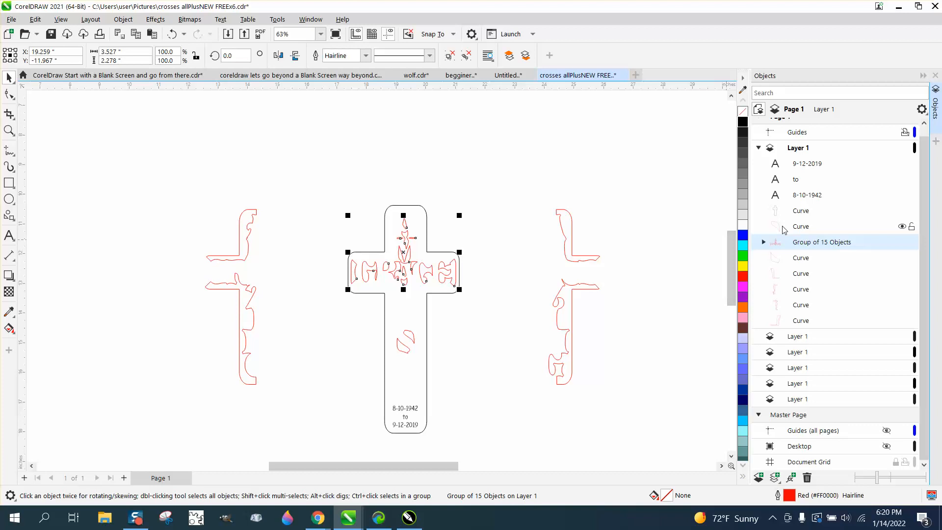
Reorder the group of letter pieces directly above the upper-right border piece in the list of objects, and ungroup it.
left_click(573, 241)
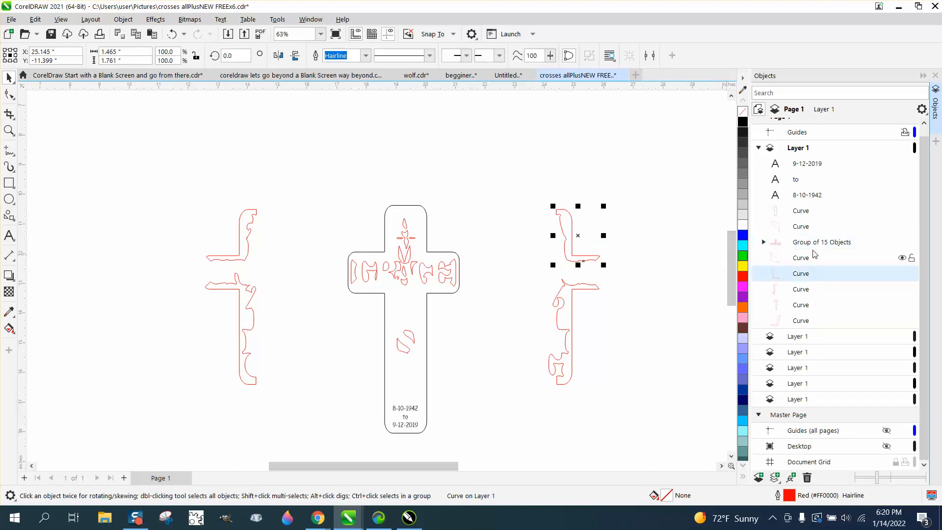
left_click_drag(812, 244, 807, 268)
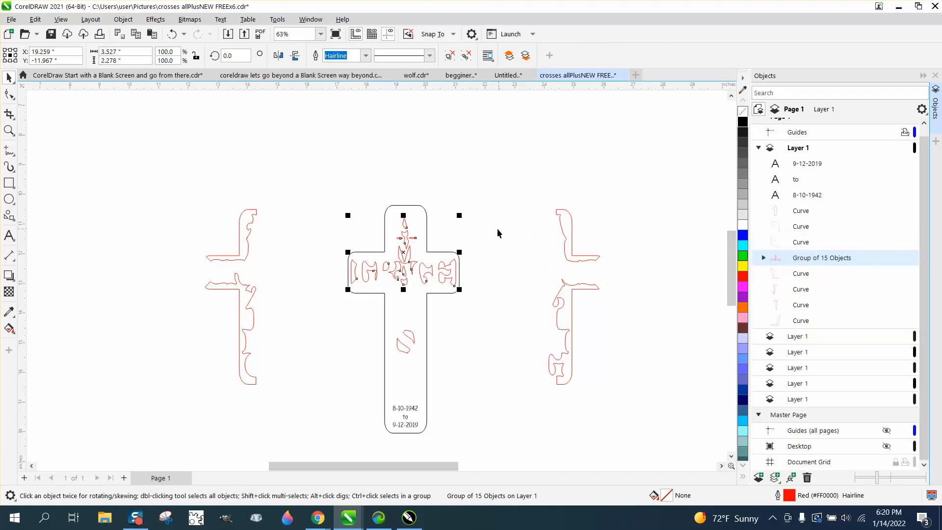
left_click(126, 21)
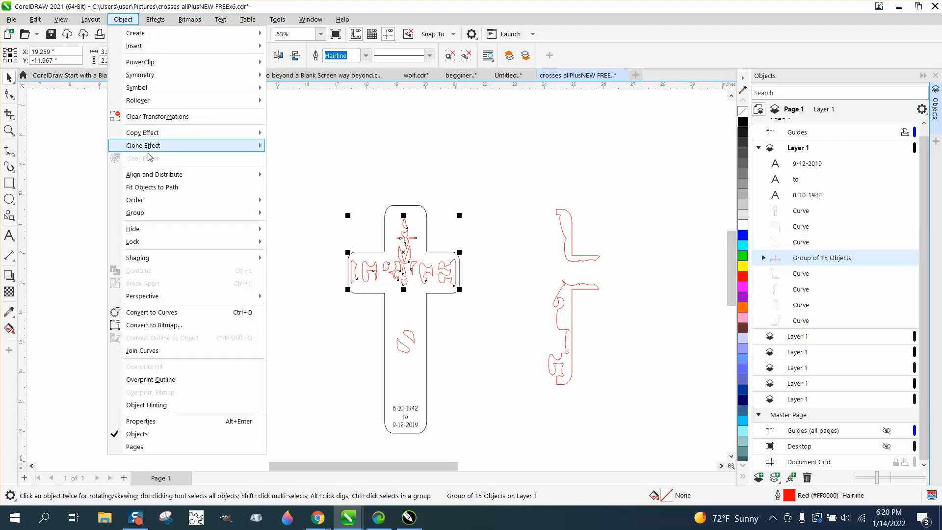
mouse_move(158, 212)
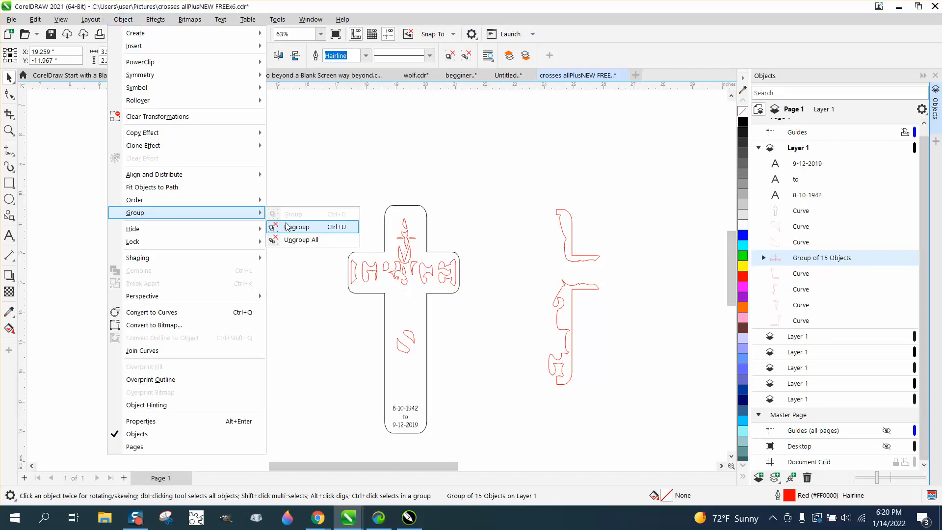
left_click(300, 227)
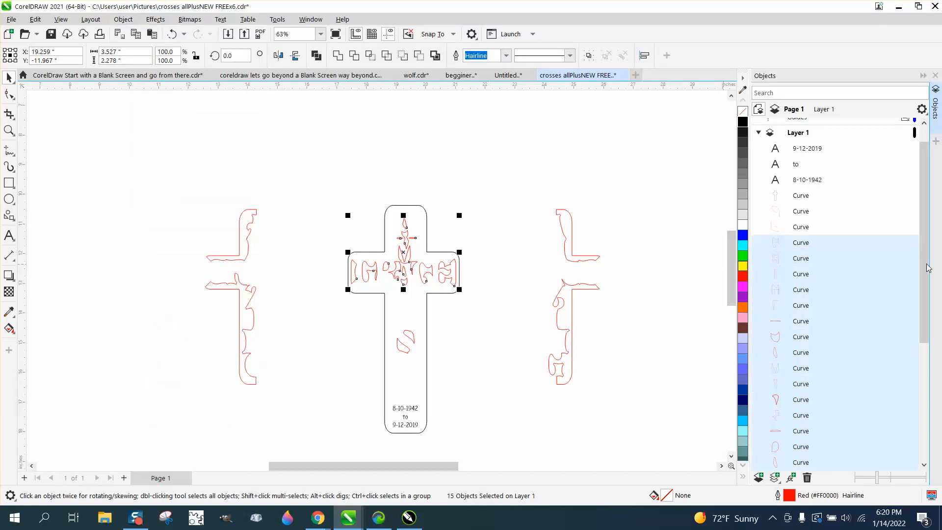
Go through the reordered curves one by one, from the last border piece up to the cross outline, to check their sequence.
left_click_drag(928, 265, 939, 354)
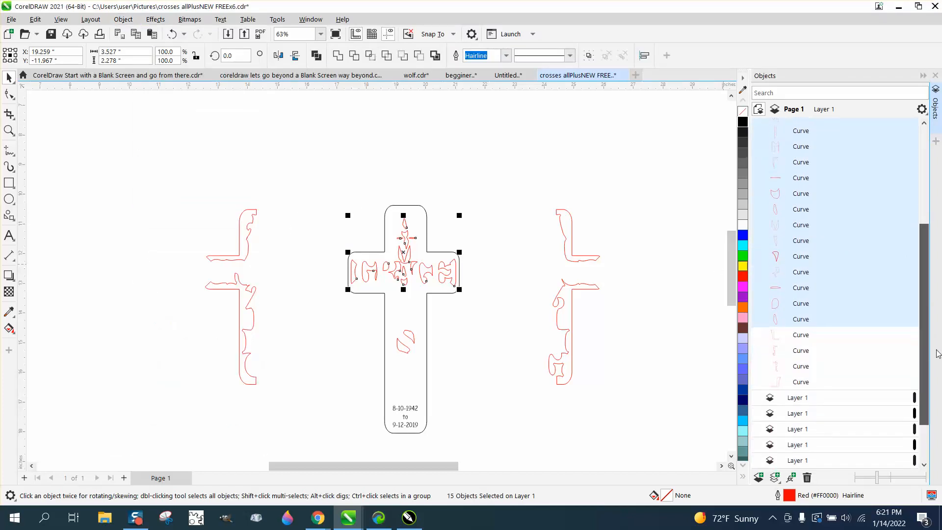
left_click(807, 382)
left_click(805, 366)
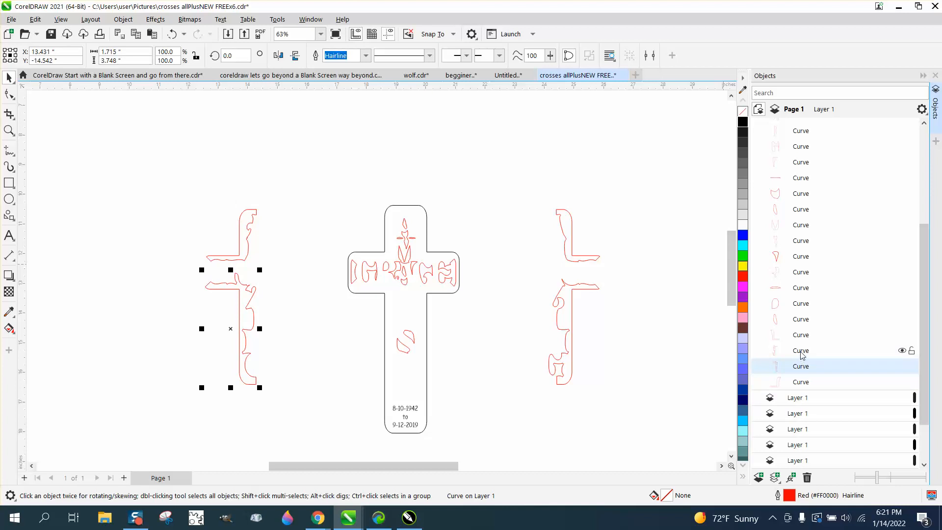
left_click(803, 350)
left_click(803, 335)
left_click(802, 320)
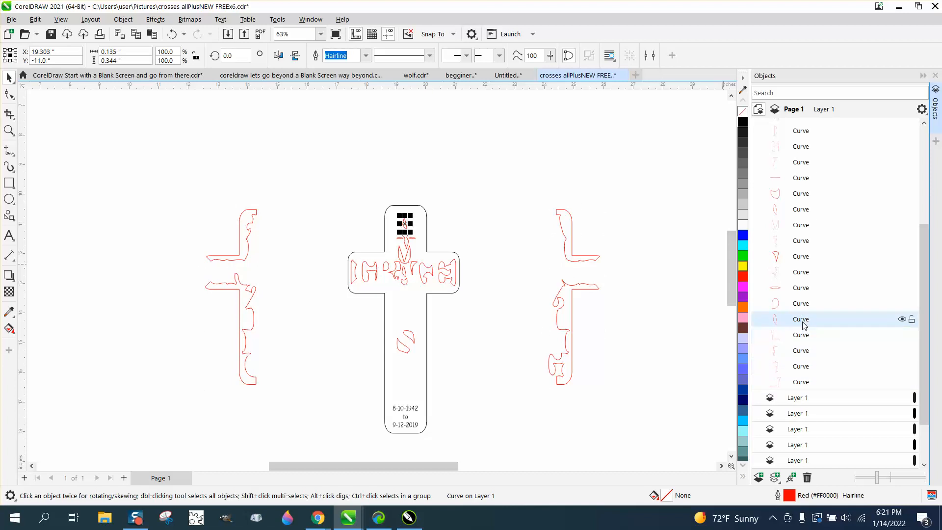
left_click(802, 304)
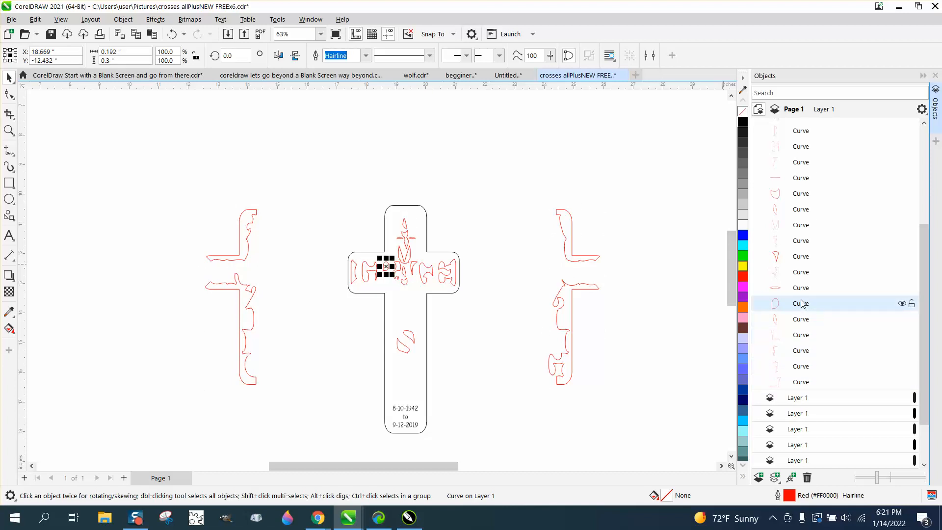
left_click(802, 289)
left_click(804, 273)
left_click(804, 257)
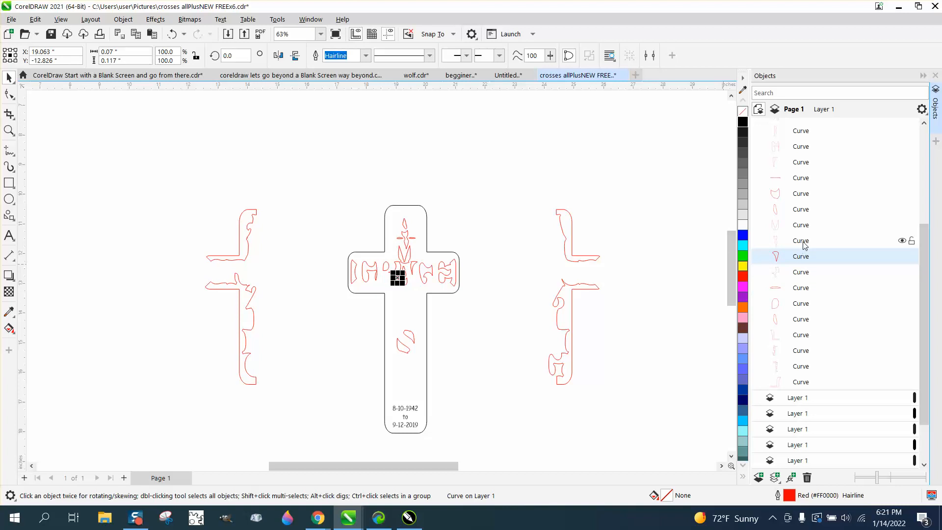
left_click(804, 242)
left_click(804, 226)
left_click(804, 210)
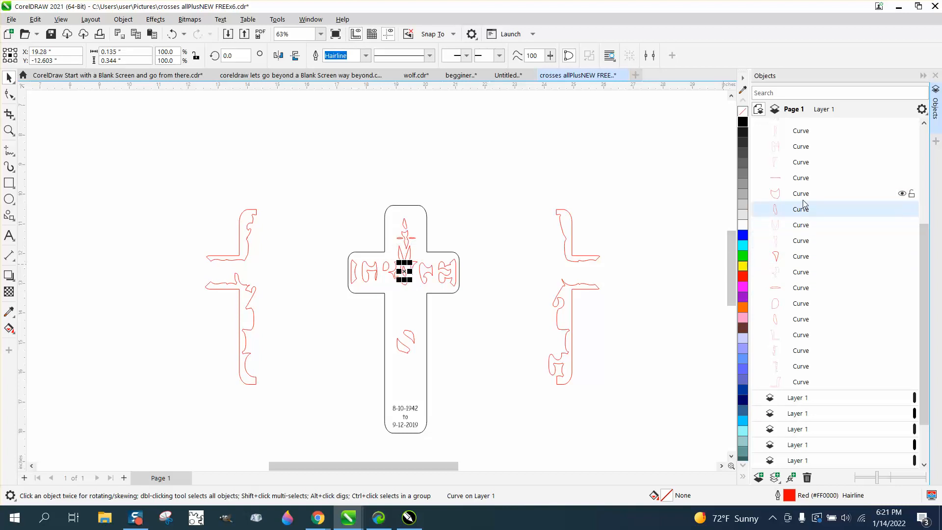
left_click(804, 195)
left_click_drag(924, 249, 924, 214)
left_click(804, 206)
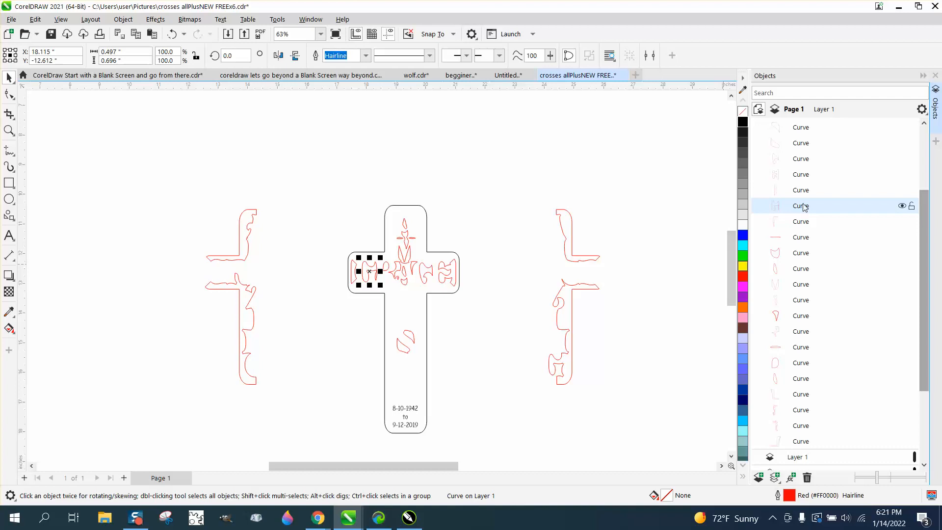
left_click(804, 191)
left_click(803, 176)
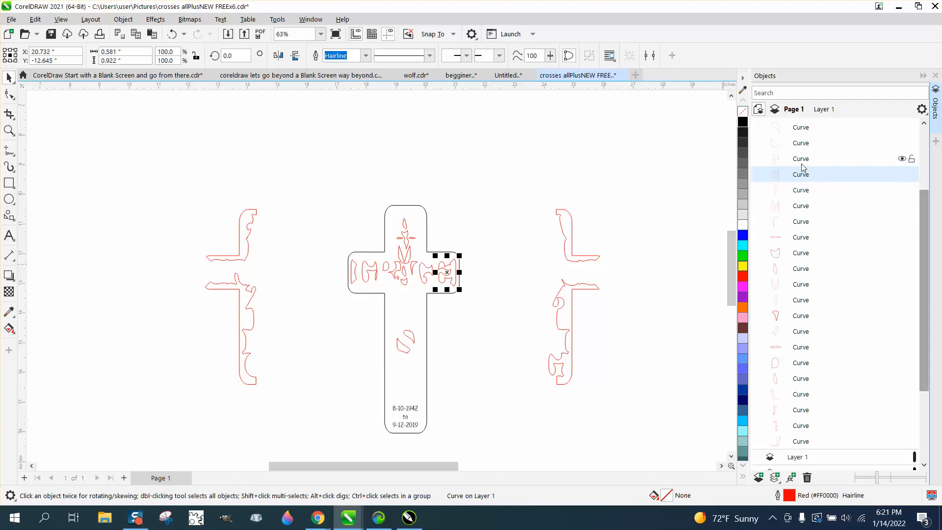
left_click(803, 158)
left_click(802, 144)
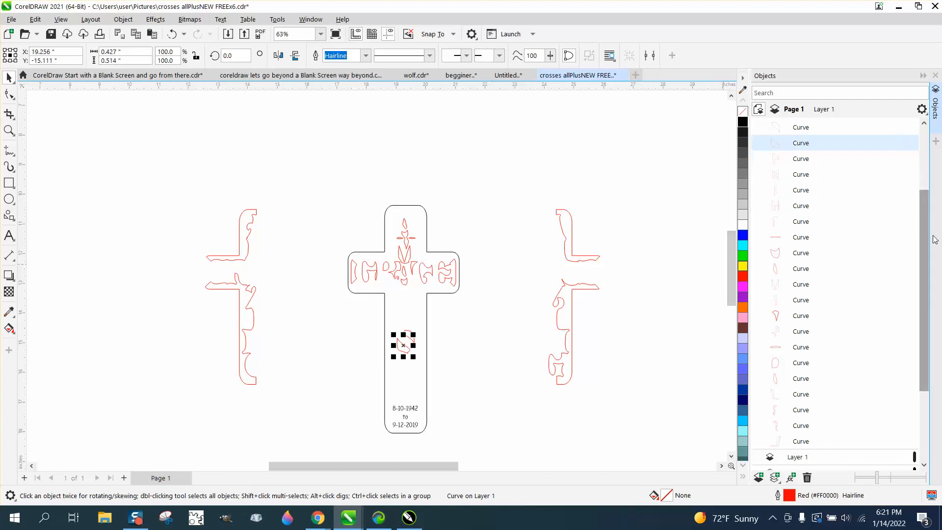
left_click_drag(925, 239, 922, 228)
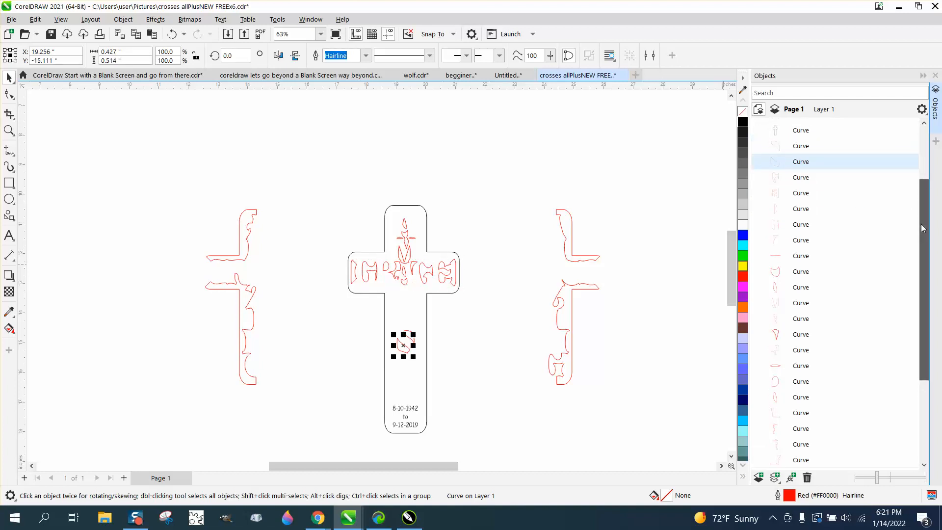
left_click(799, 149)
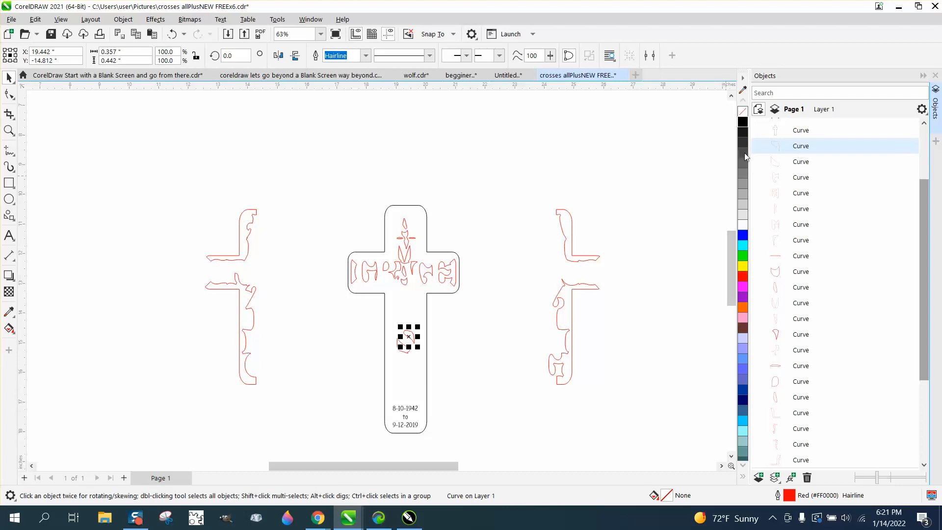
left_click(780, 133)
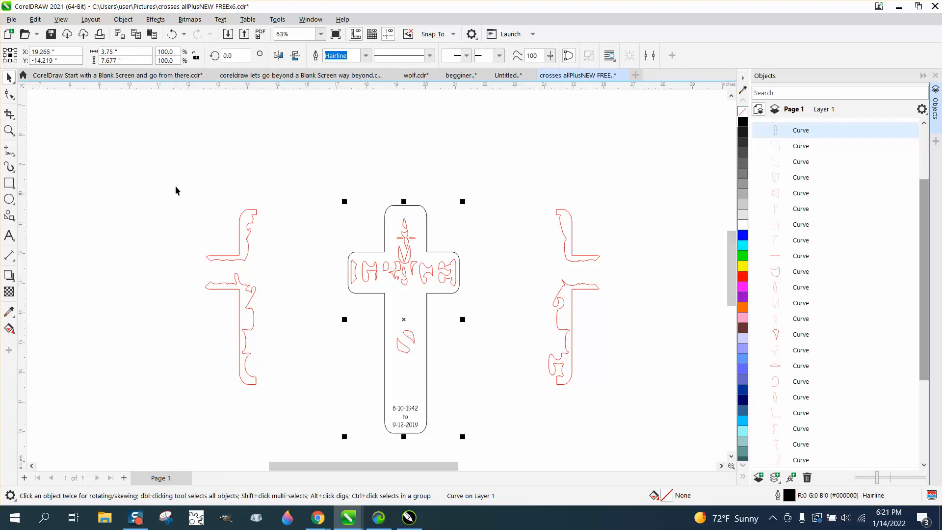
Move the two left border pieces 5 inches right and the two right border pieces 5 inches left, back into the cross.
left_click_drag(175, 190, 337, 376)
key("c")
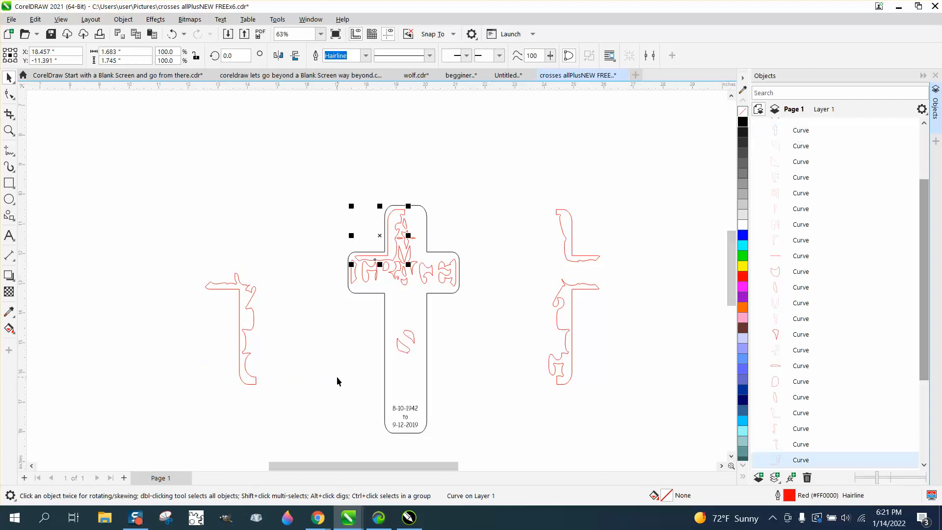
left_click(244, 331)
key("c")
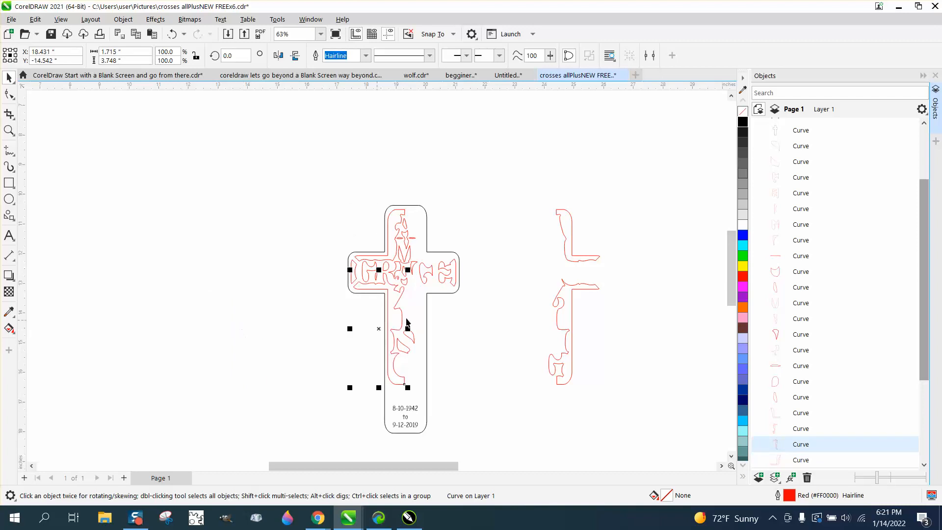
left_click(556, 308)
key("c")
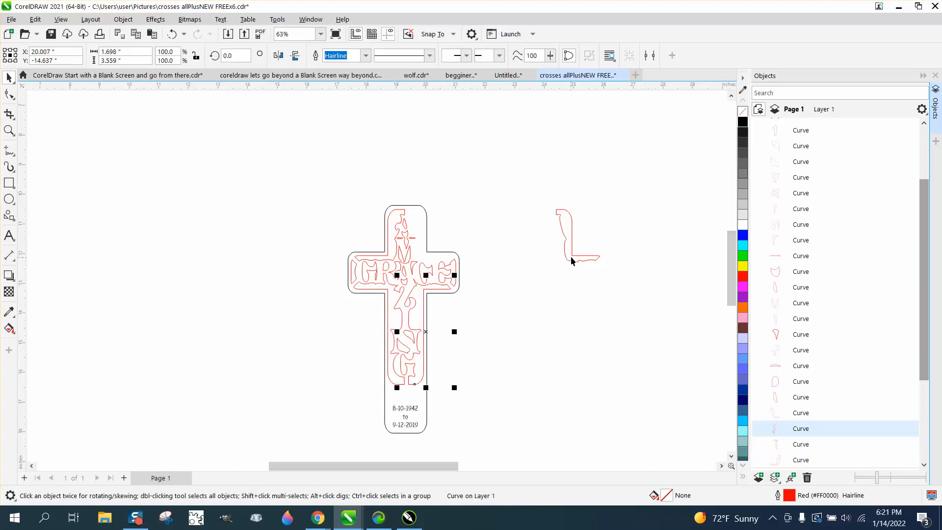
left_click(572, 256)
key("c")
left_click(479, 212)
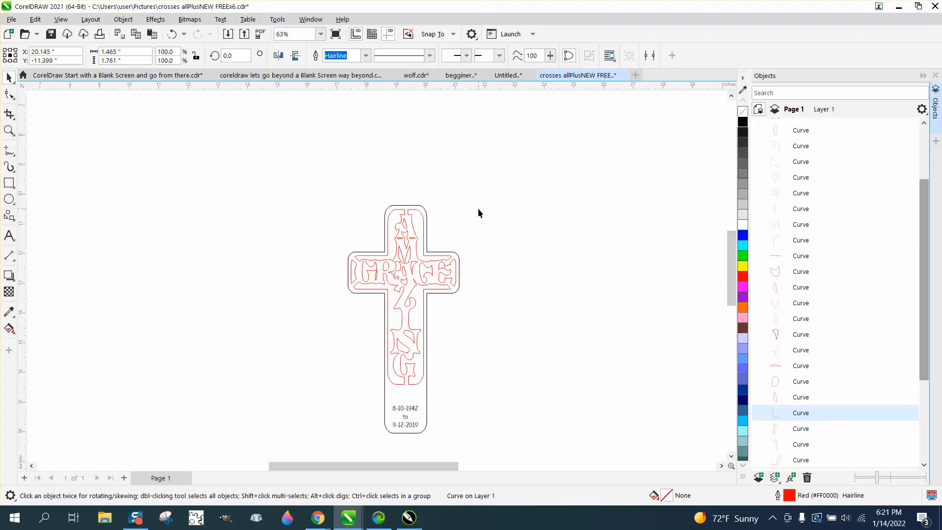
Give the outer contour of the cross a red outline and close the list of objects.
left_click(425, 209)
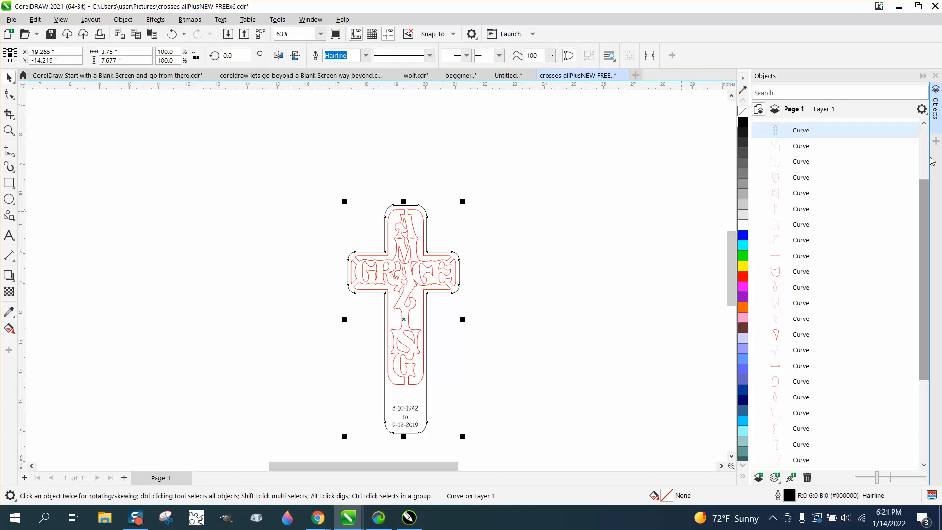
right_click(743, 277)
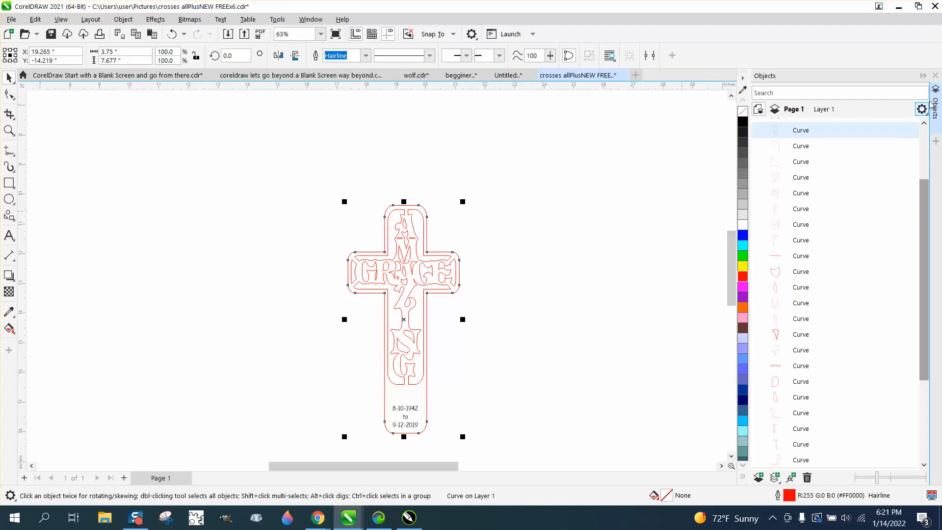
left_click(935, 75)
left_click(620, 210)
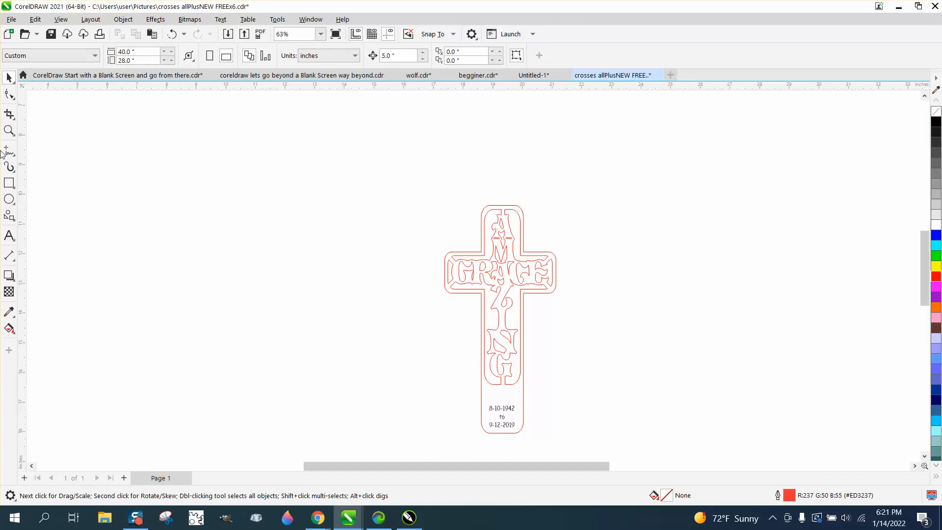
left_click(8, 130)
left_click(695, 445)
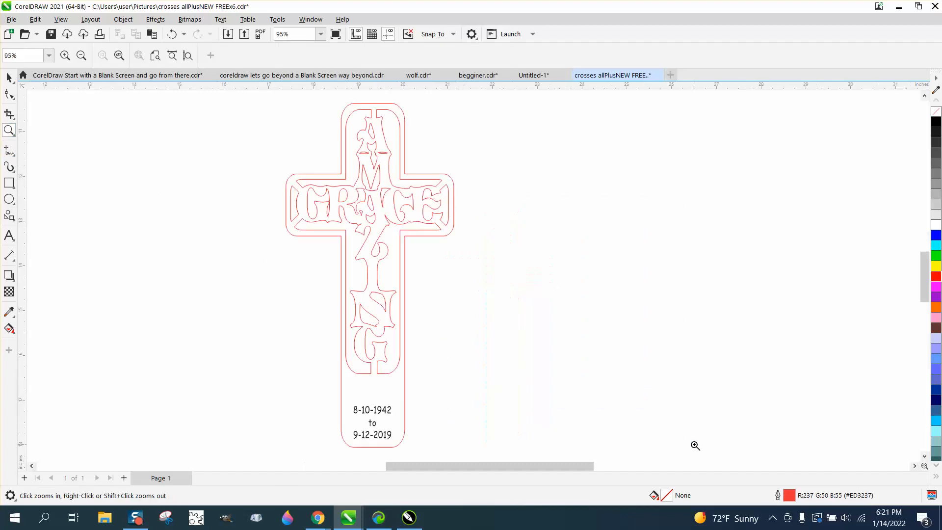